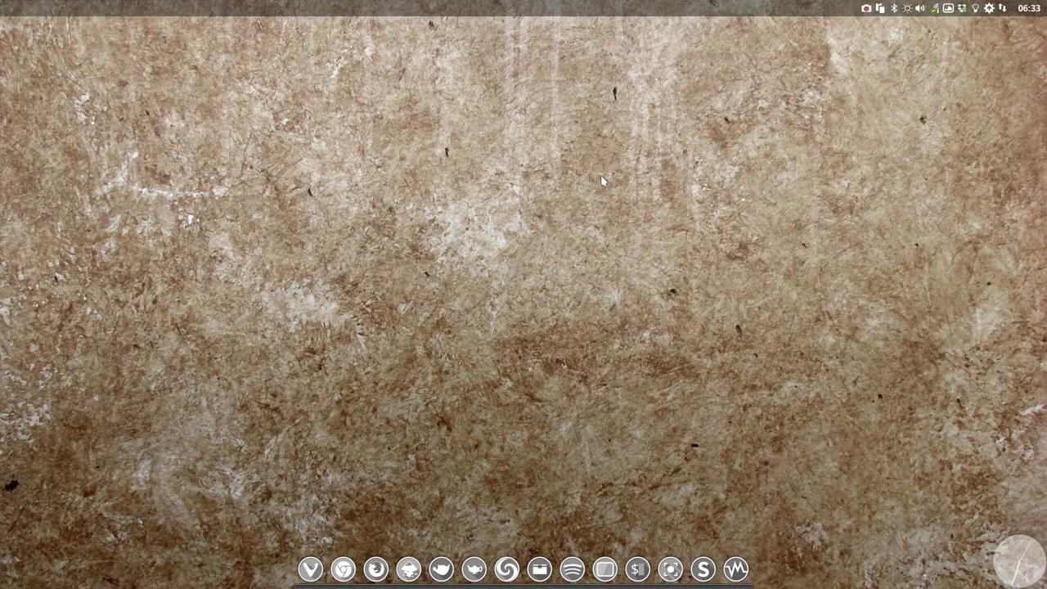
Briefly open and close a terminal, then open and dismiss the wallpaper changer's options twice.
key("super+t")
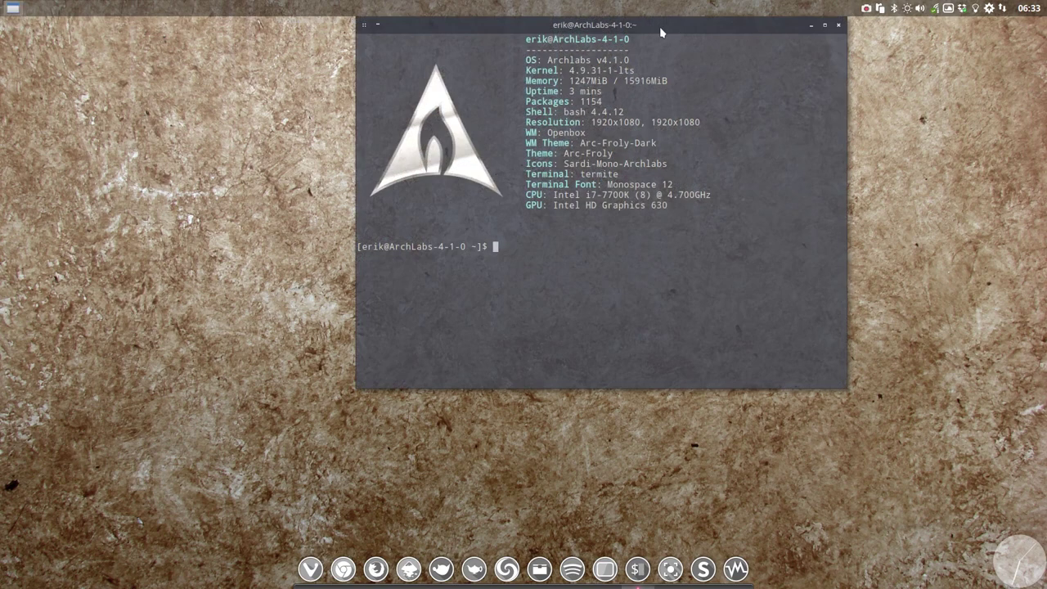
left_click_drag(663, 31, 657, 136)
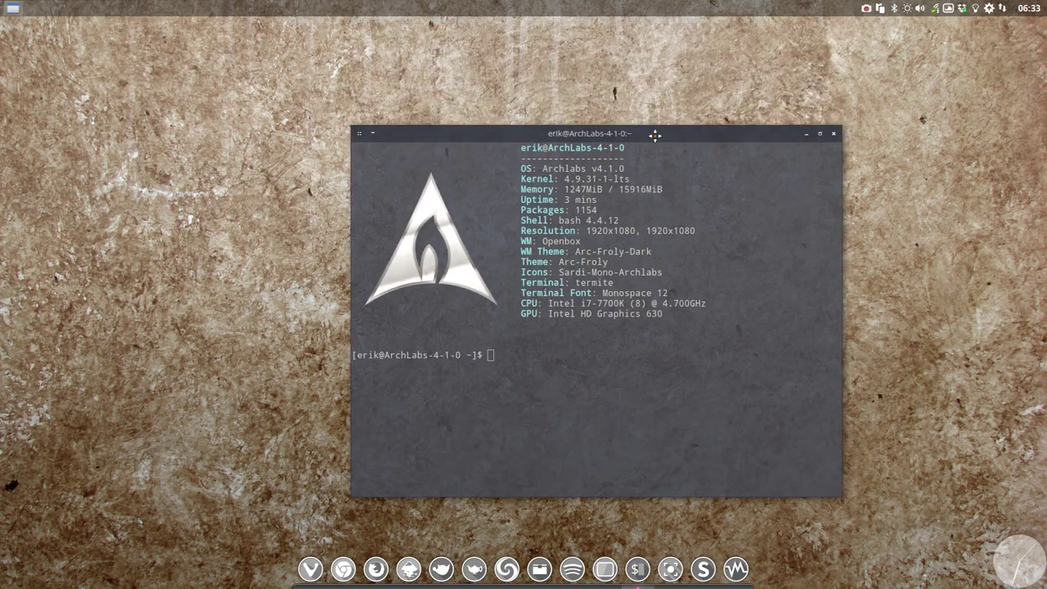
left_click(833, 134)
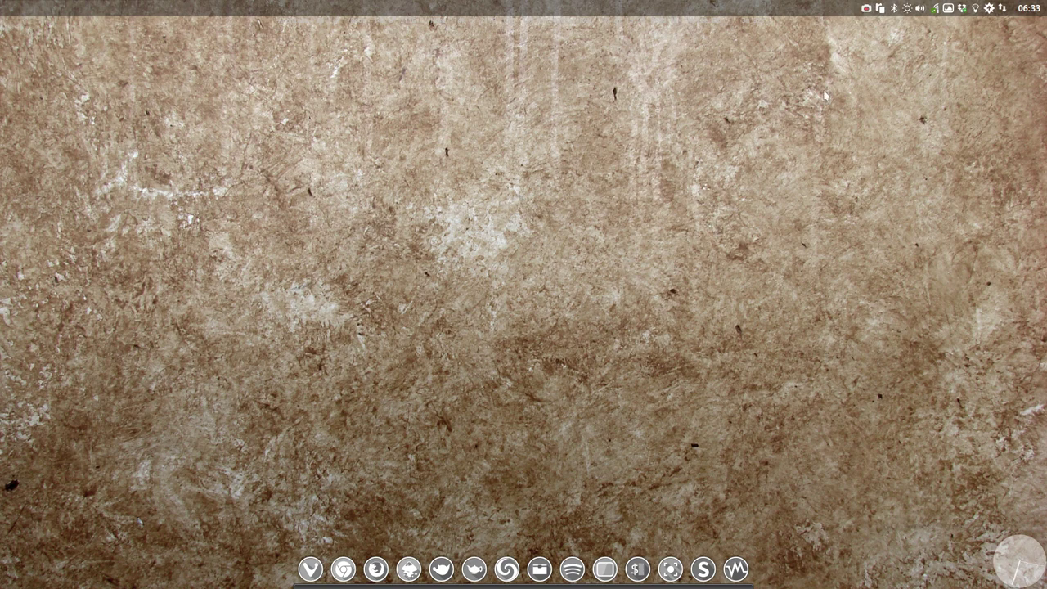
left_click(947, 9)
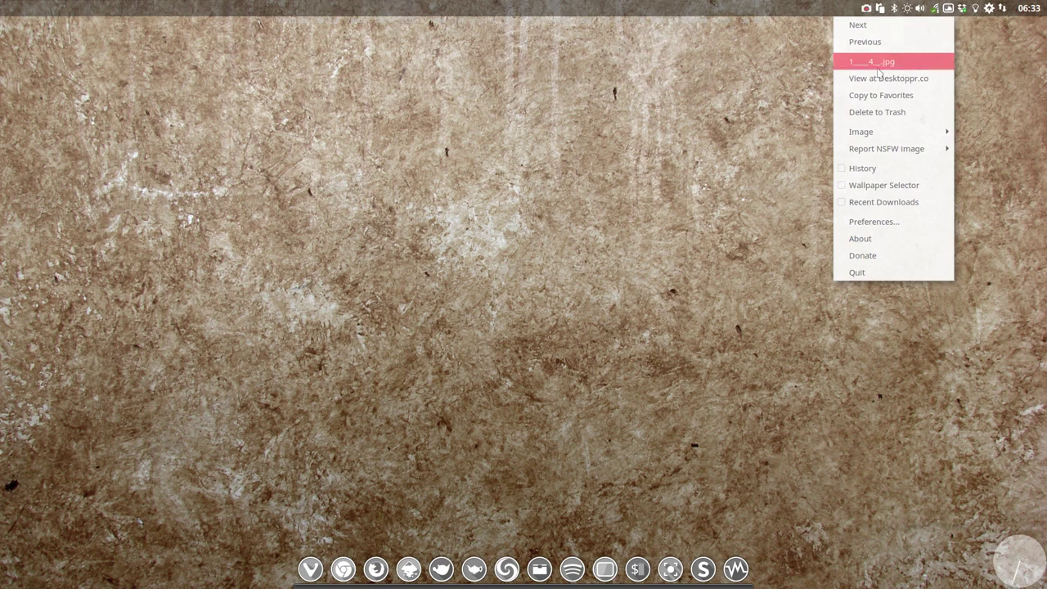
left_click(700, 238)
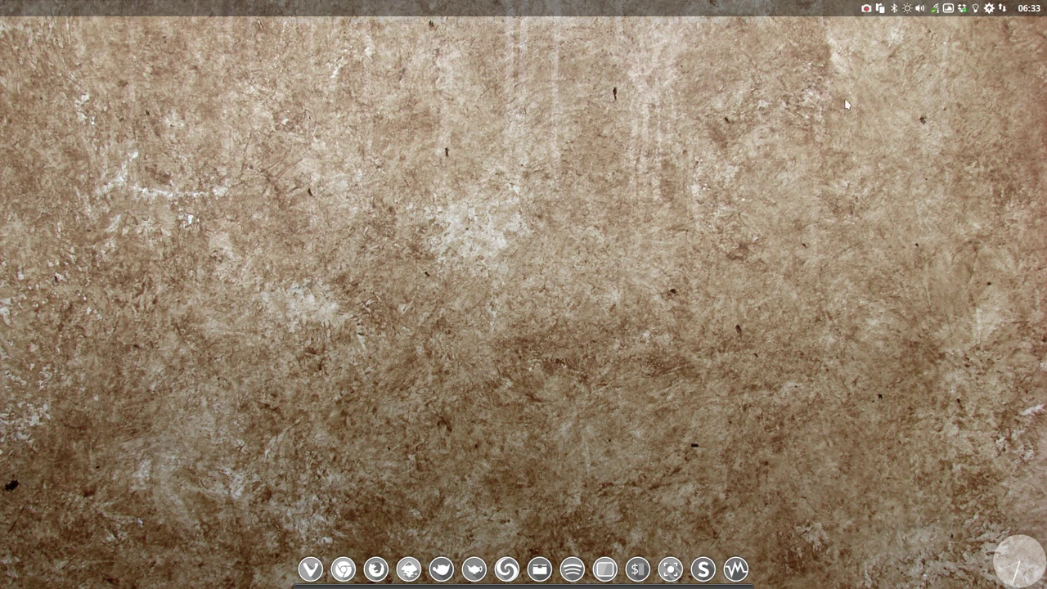
left_click(935, 8)
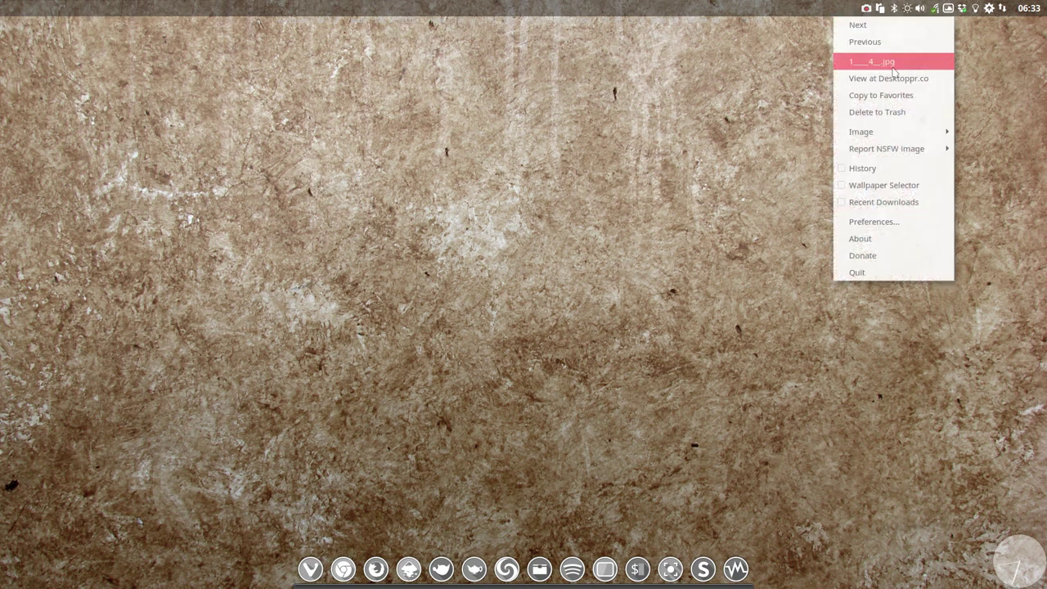
left_click(290, 257)
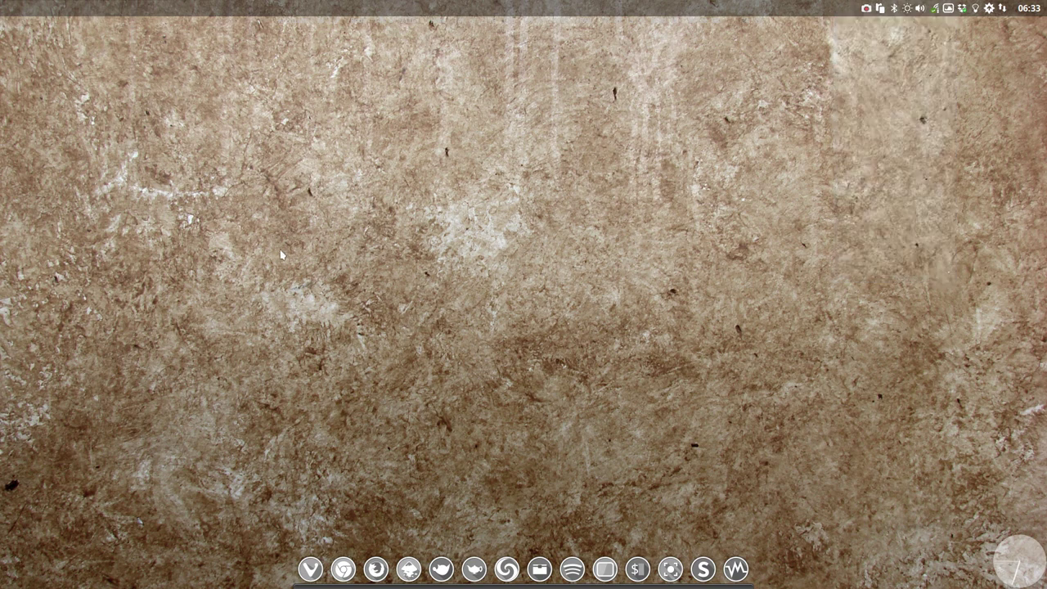
In the file manager, open .config/variety/wallpaper/wallpaper.jpg.txt in Geany.
right_click(294, 245)
left_click(335, 129)
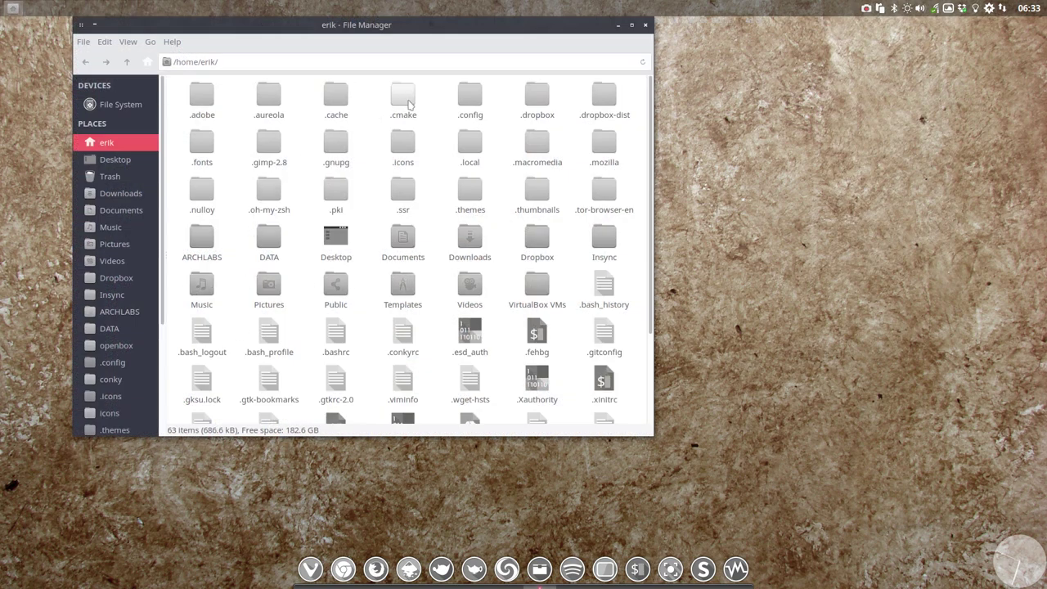
double_click(483, 105)
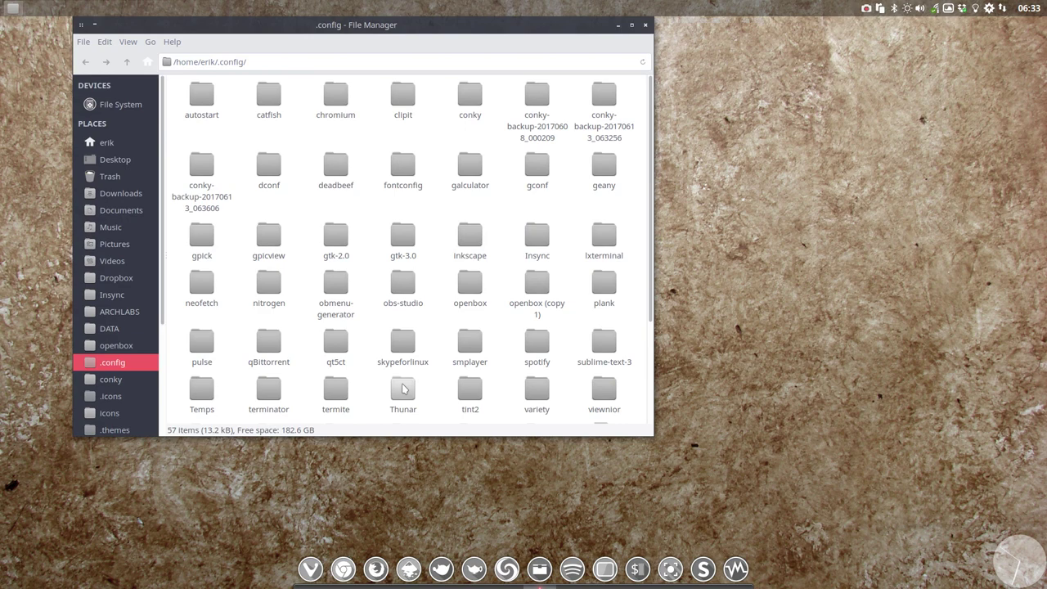
double_click(528, 392)
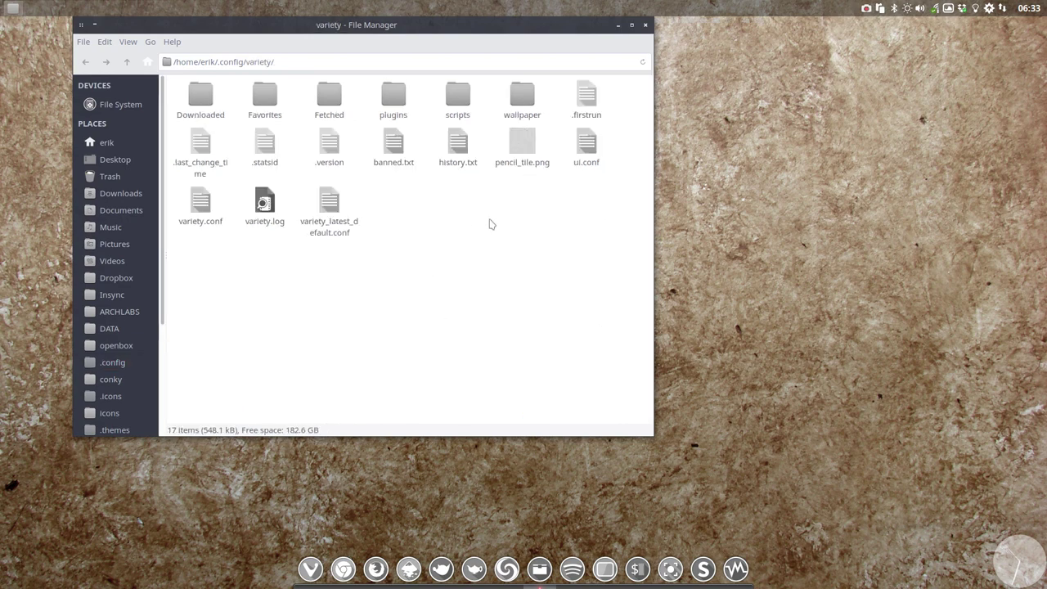
left_click(519, 90)
double_click(519, 90)
double_click(208, 114)
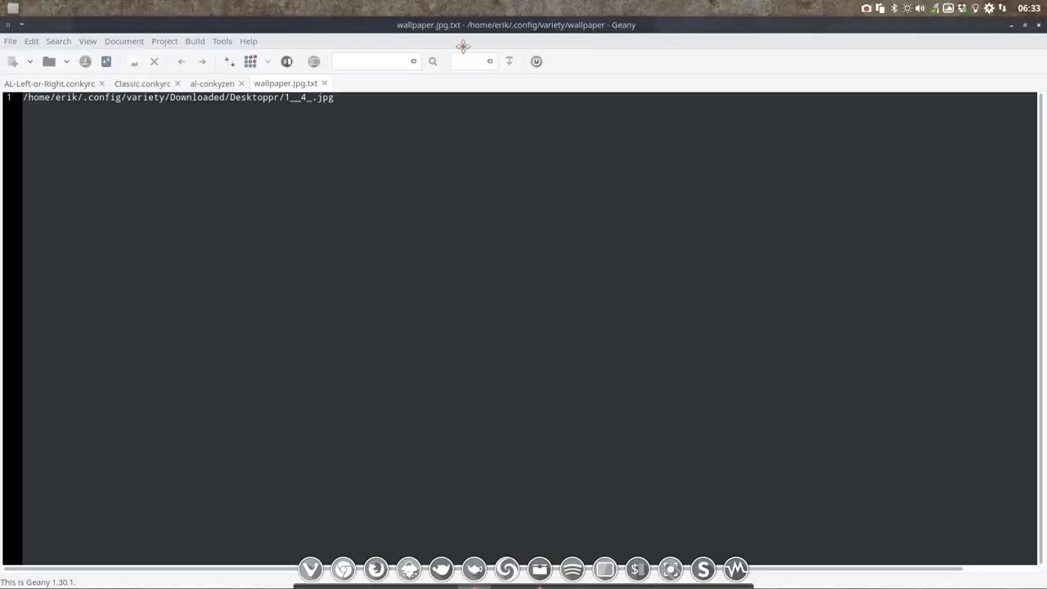
Highlight the Desktoppr image name 1__4_.jpg, then tile Geany on the right beside the file manager.
left_click_drag(286, 97, 307, 120)
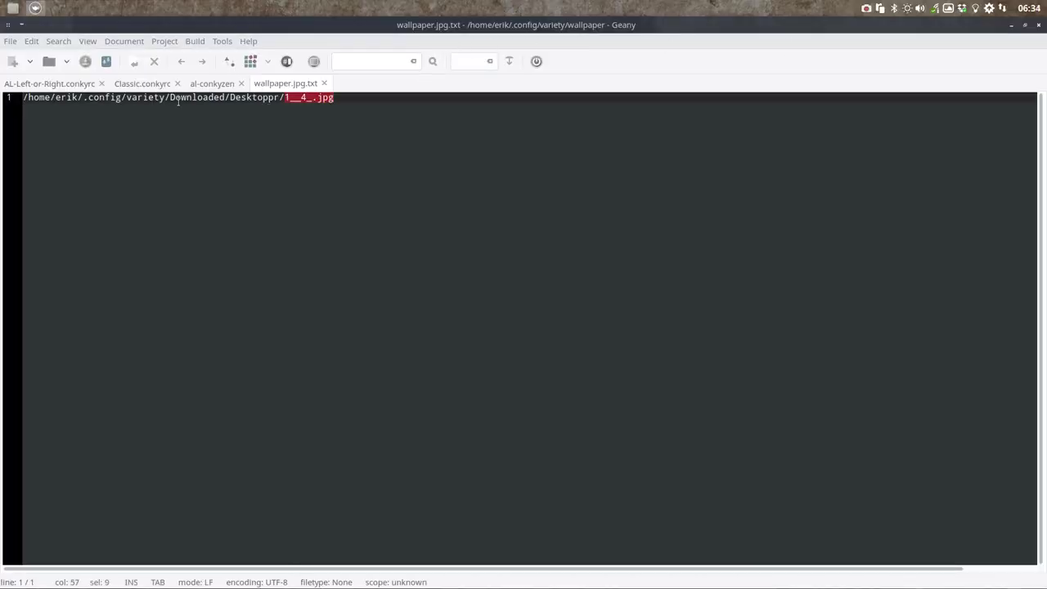
key("Right")
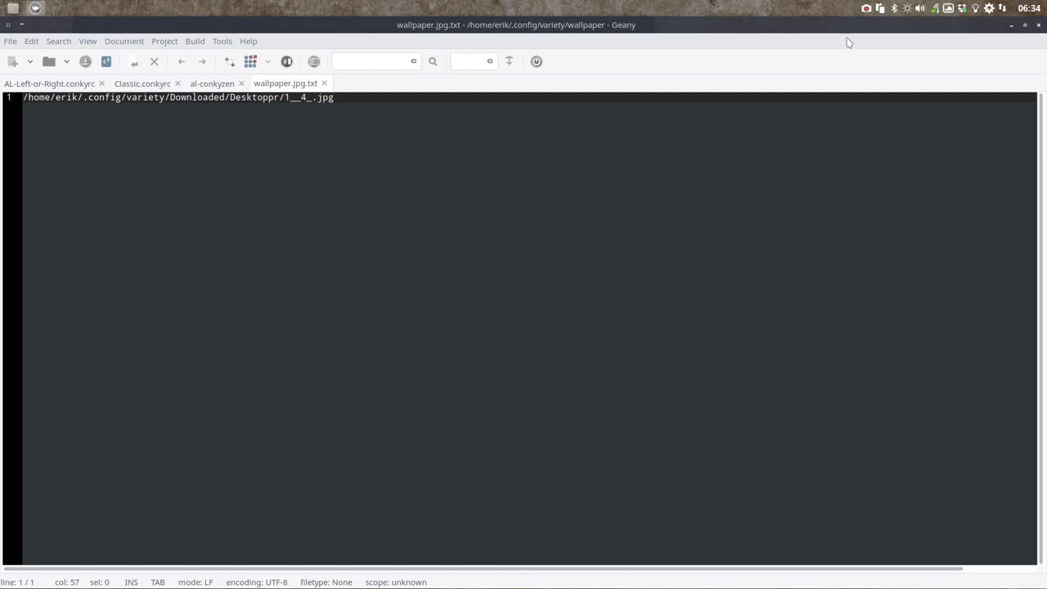
key("ctrl+q")
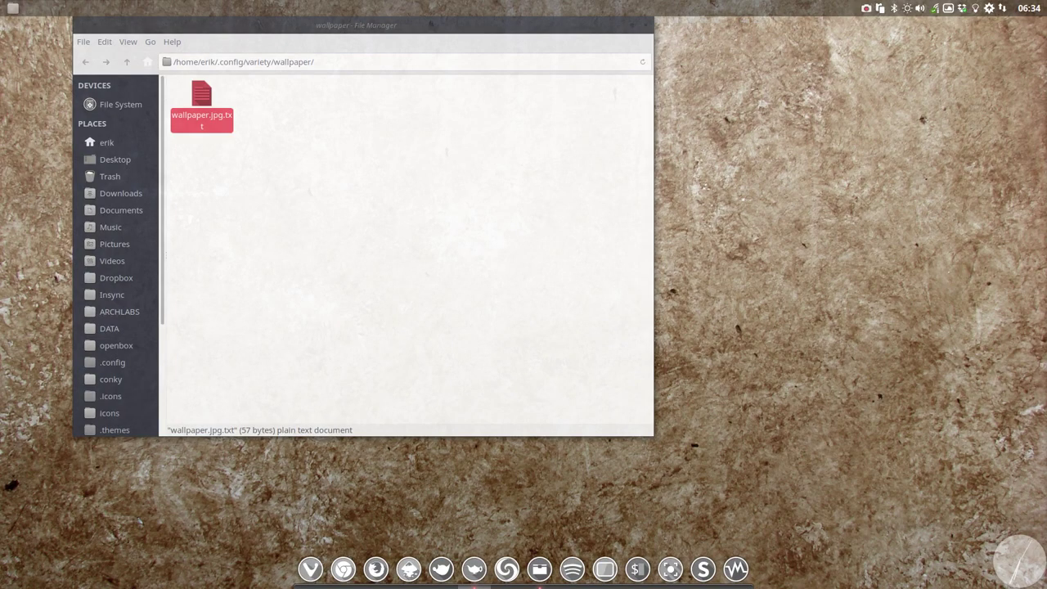
key("Return")
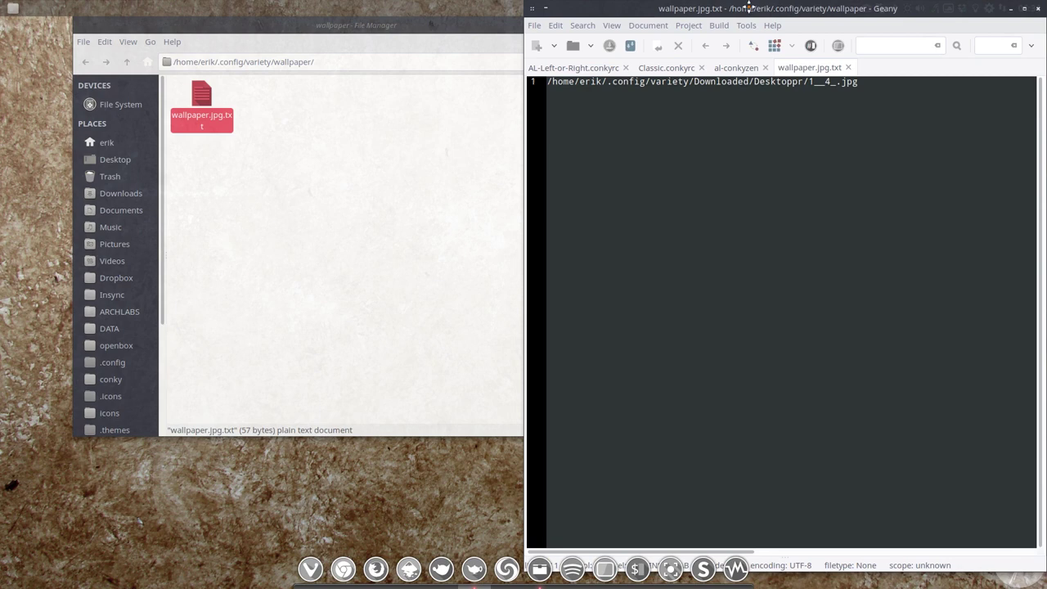
Copy 1__4_.jpg from variety's Downloaded/Desktoppr folder.
left_click(317, 200)
left_click(127, 61)
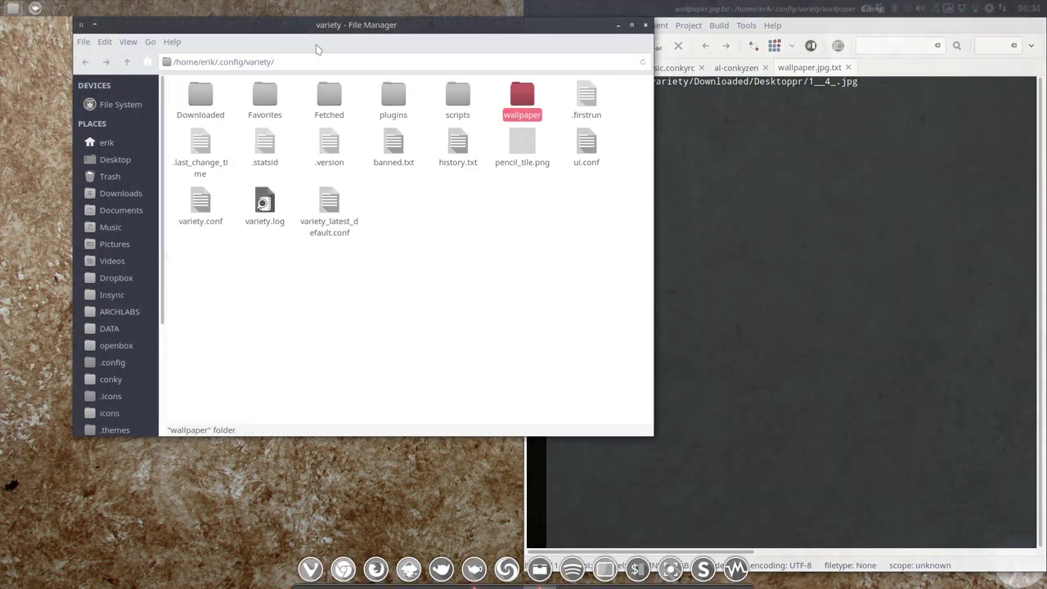
left_click_drag(346, 28, 272, 48)
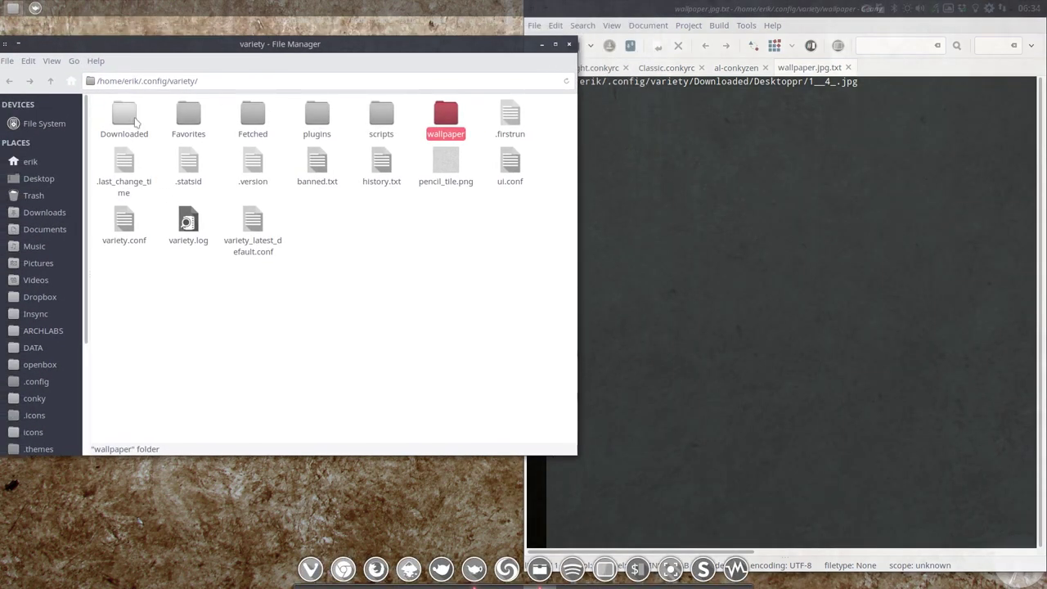
double_click(126, 119)
double_click(127, 119)
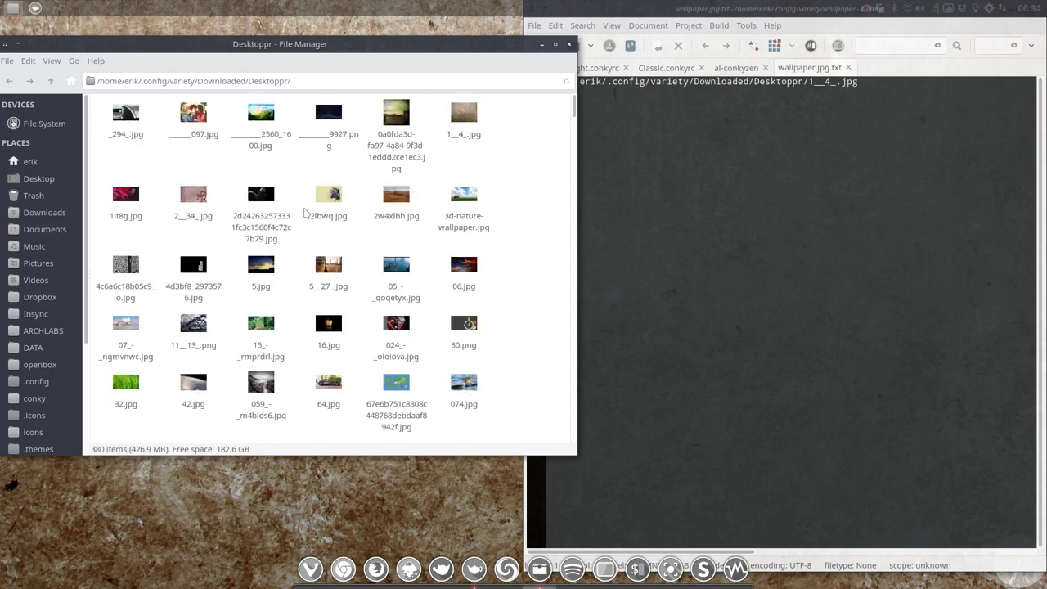
left_click(463, 121)
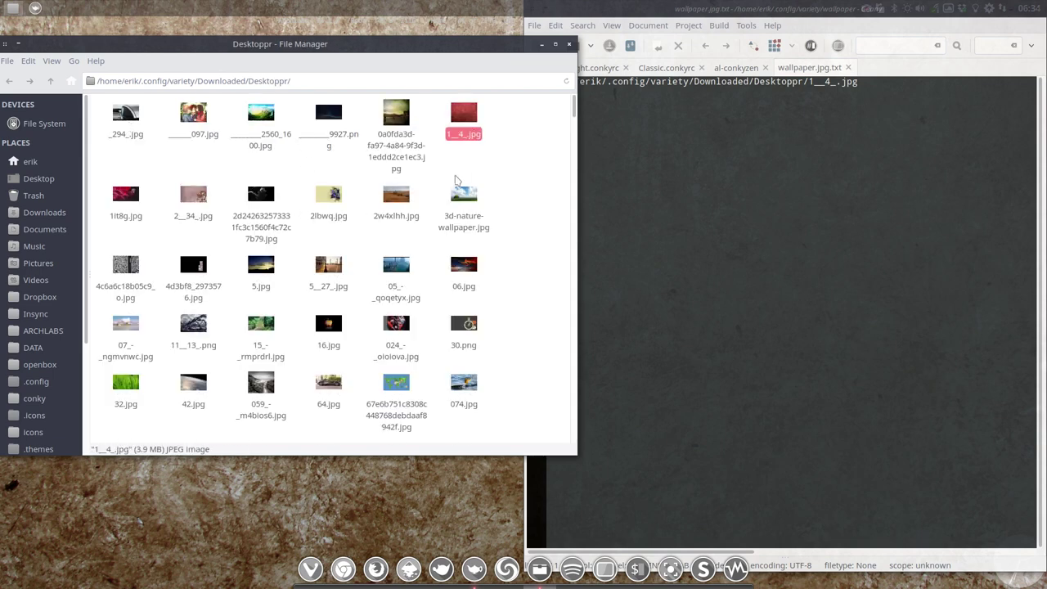
right_click(462, 114)
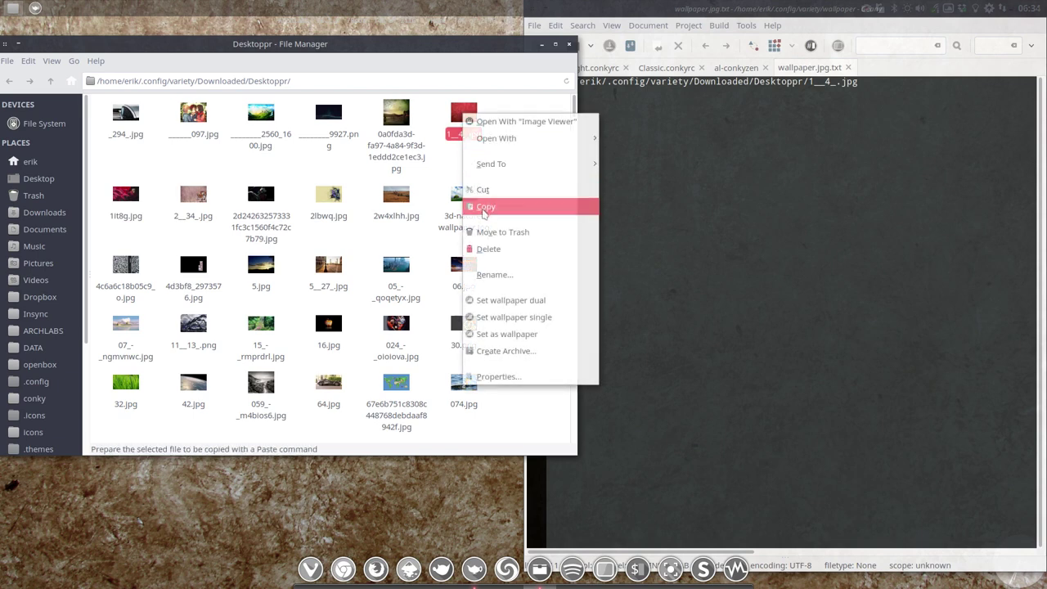
left_click(485, 208)
Paste the copied image into the Desktop folder.
left_click(41, 179)
right_click(173, 188)
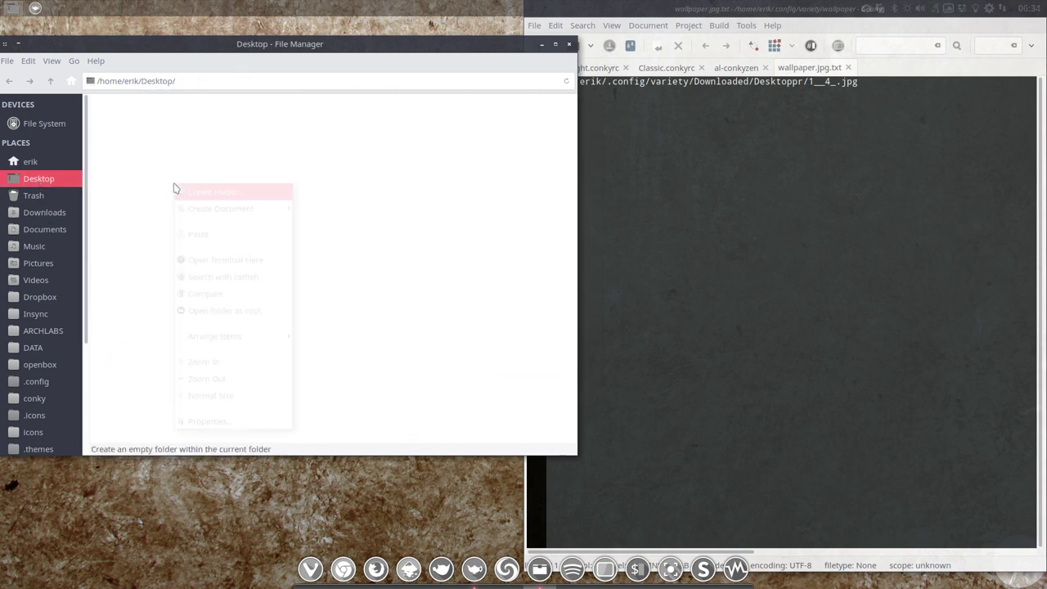
left_click(187, 233)
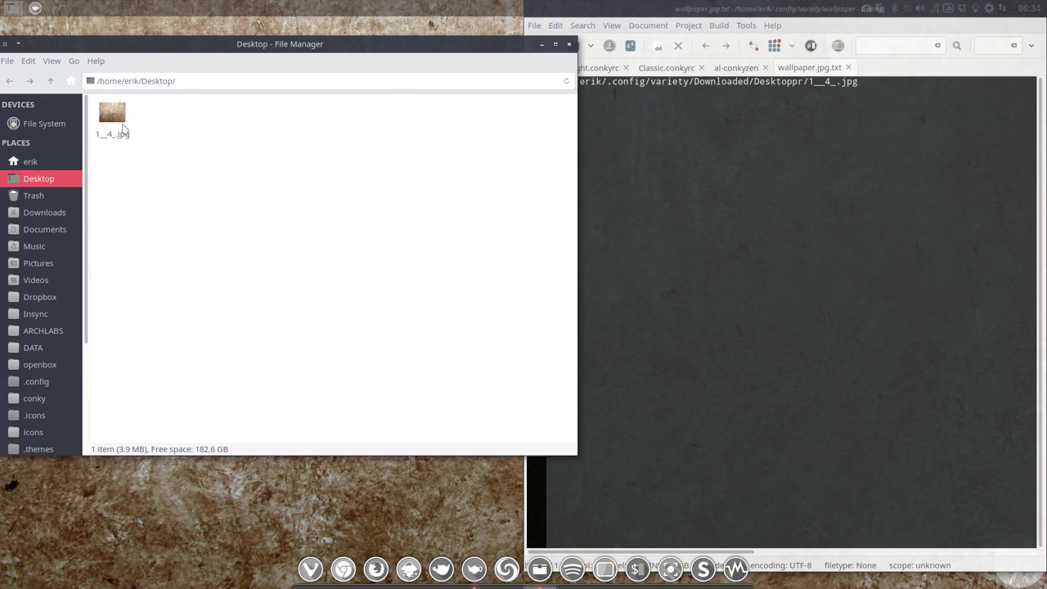
Open the Desktop copy of 1__4_.jpg with GNU Image Manipulation Program.
left_click(114, 119)
right_click(121, 121)
mouse_move(198, 145)
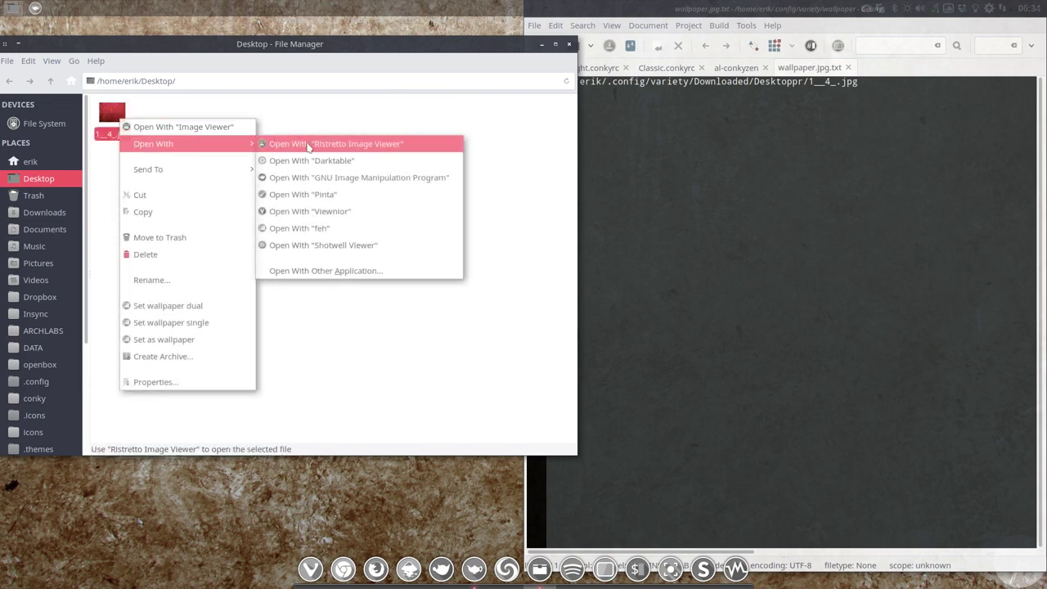
left_click(382, 178)
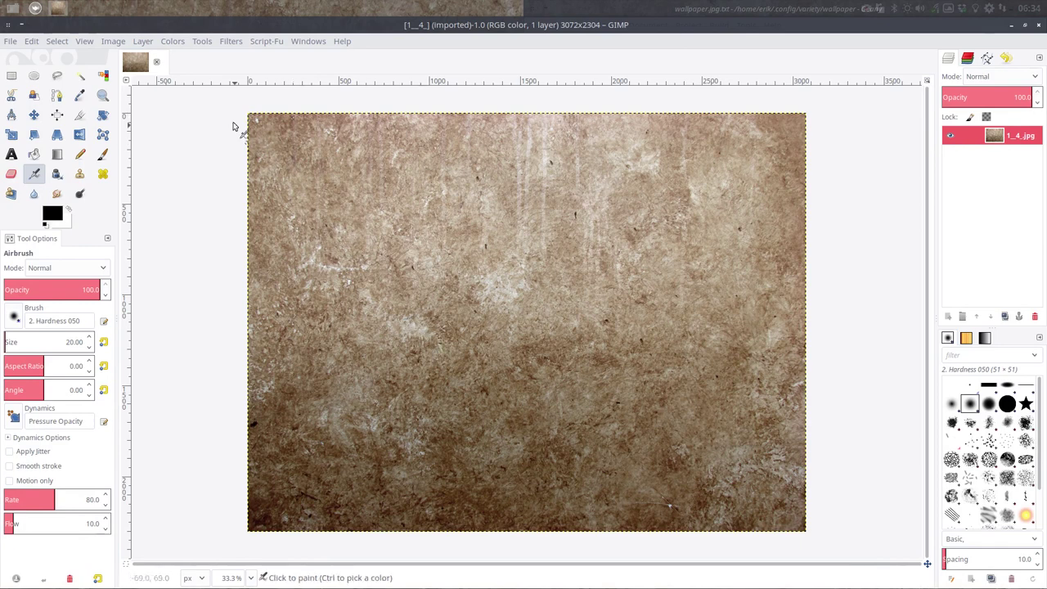
Desaturate the image using the Lightness shade option after previewing Luminosity and Average.
left_click(172, 41)
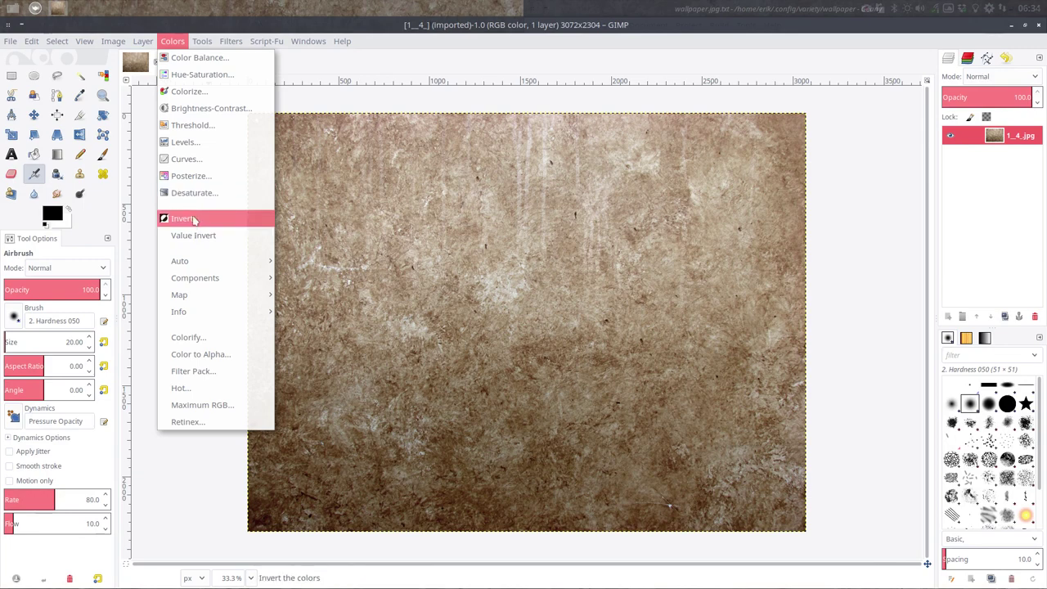
left_click(196, 193)
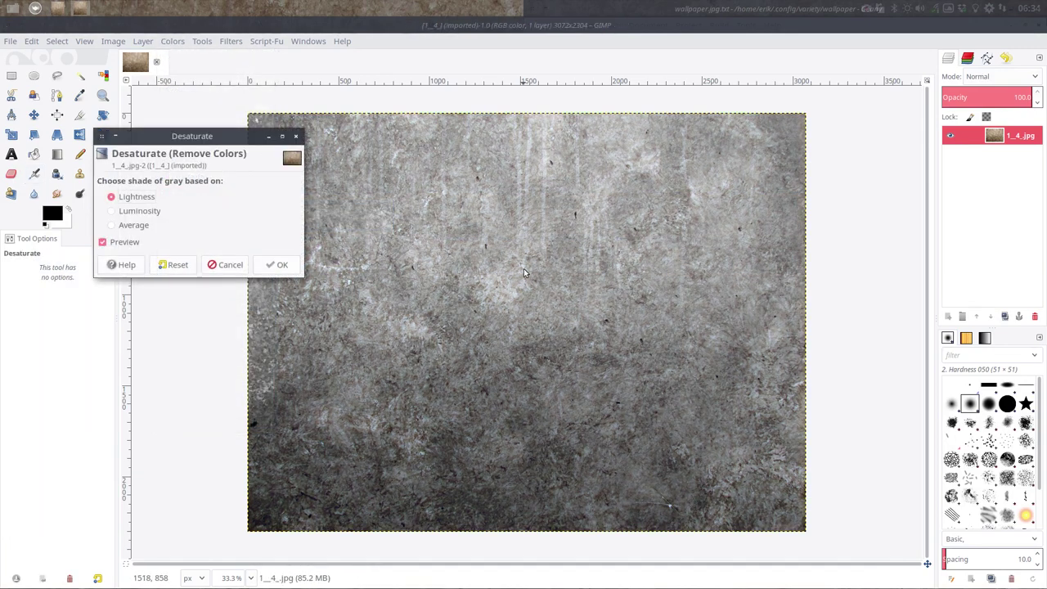
left_click(140, 214)
left_click(132, 226)
left_click(136, 215)
left_click(137, 198)
left_click(276, 264)
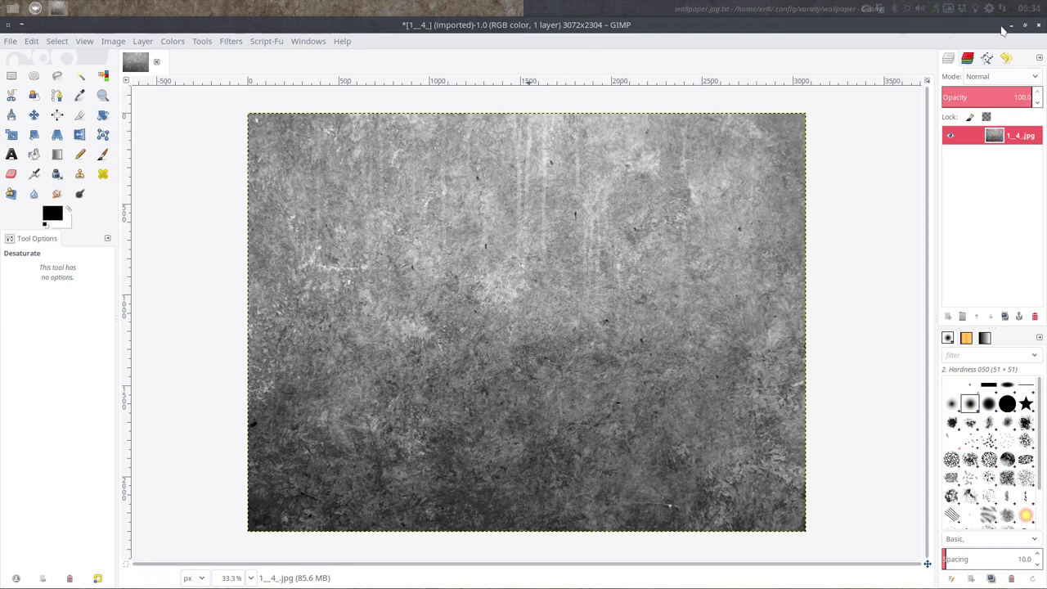
Overwrite the Desktop's 1__4_.jpg with the grey image at JPEG quality 100.
left_click(11, 41)
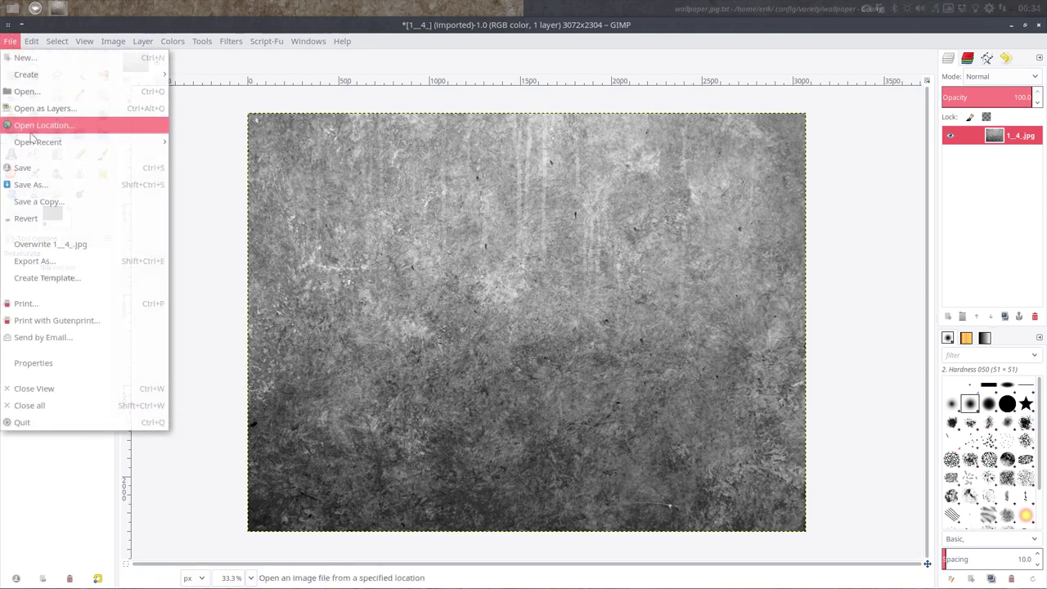
left_click(69, 244)
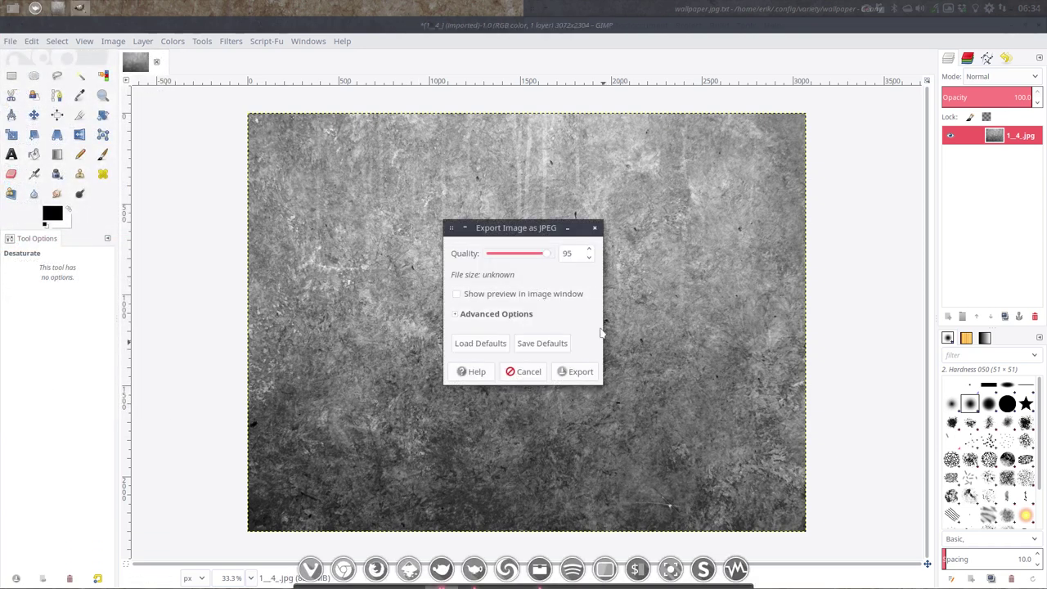
left_click_drag(552, 258, 568, 253)
left_click(563, 372)
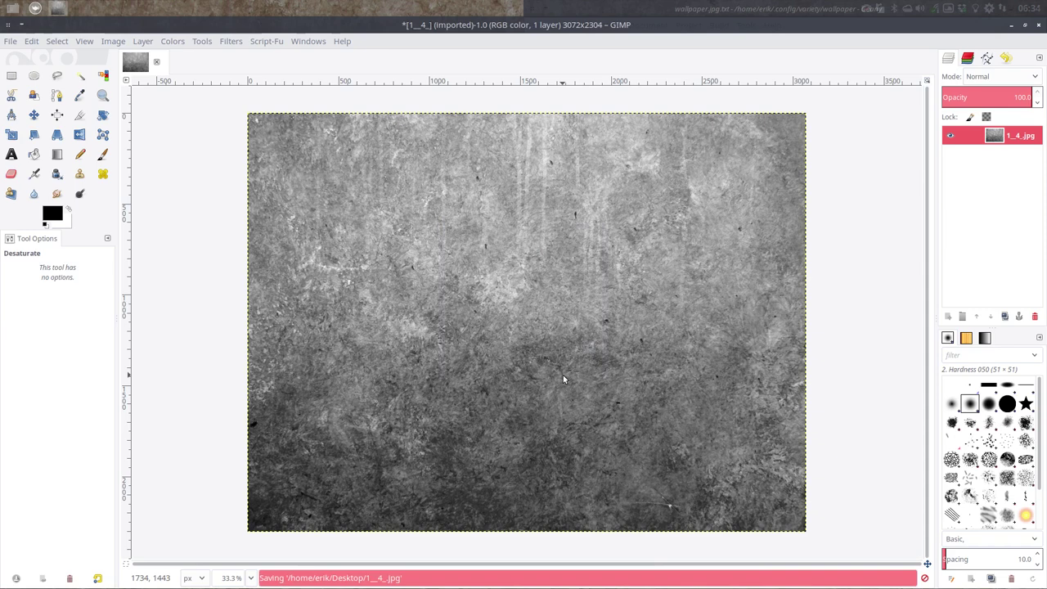
Minimize GIMP, close the Geany editor, and centre the file manager window.
left_click(1012, 27)
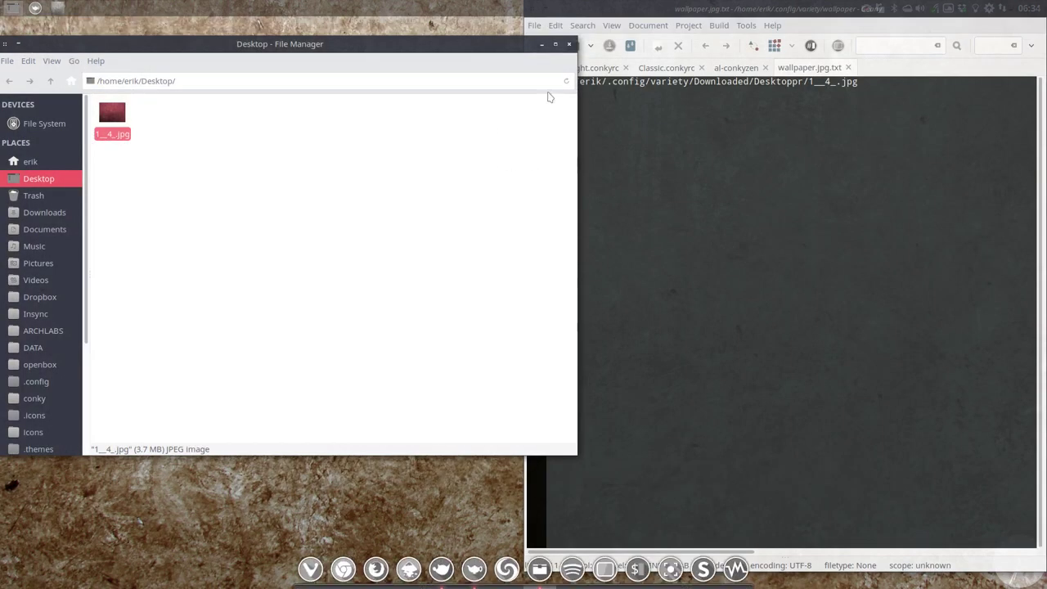
left_click(1037, 29)
left_click(1036, 9)
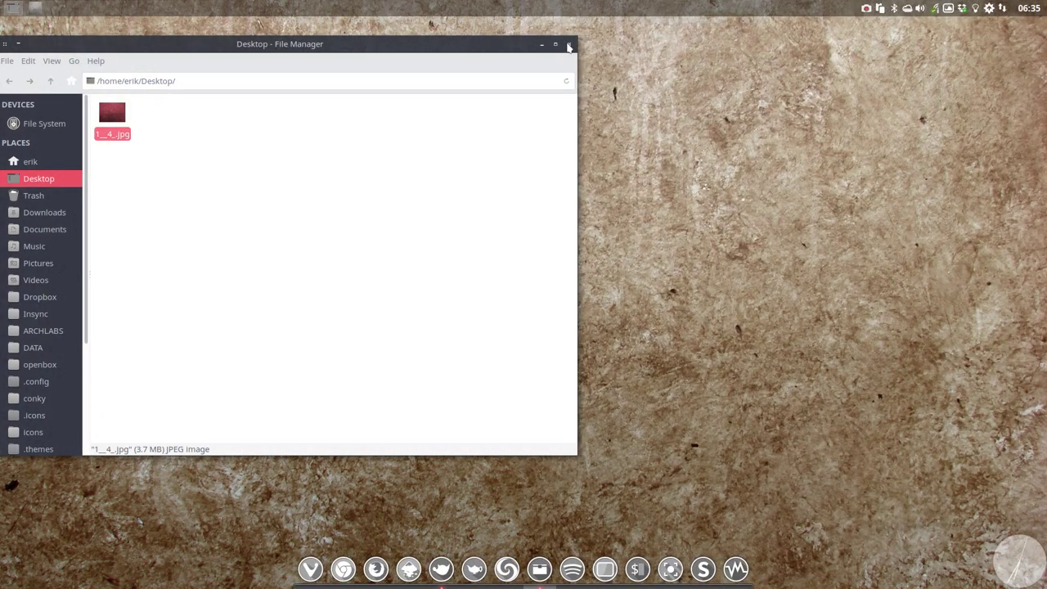
left_click_drag(525, 46, 804, 107)
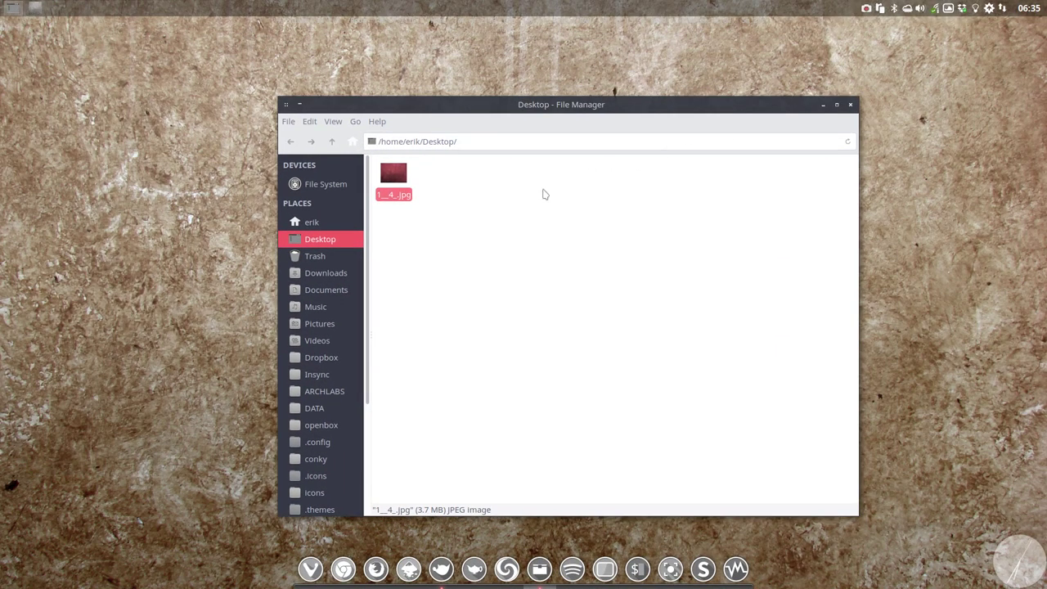
Set the grey 1__4_.jpg as the single desktop wallpaper and close the file manager.
right_click(396, 176)
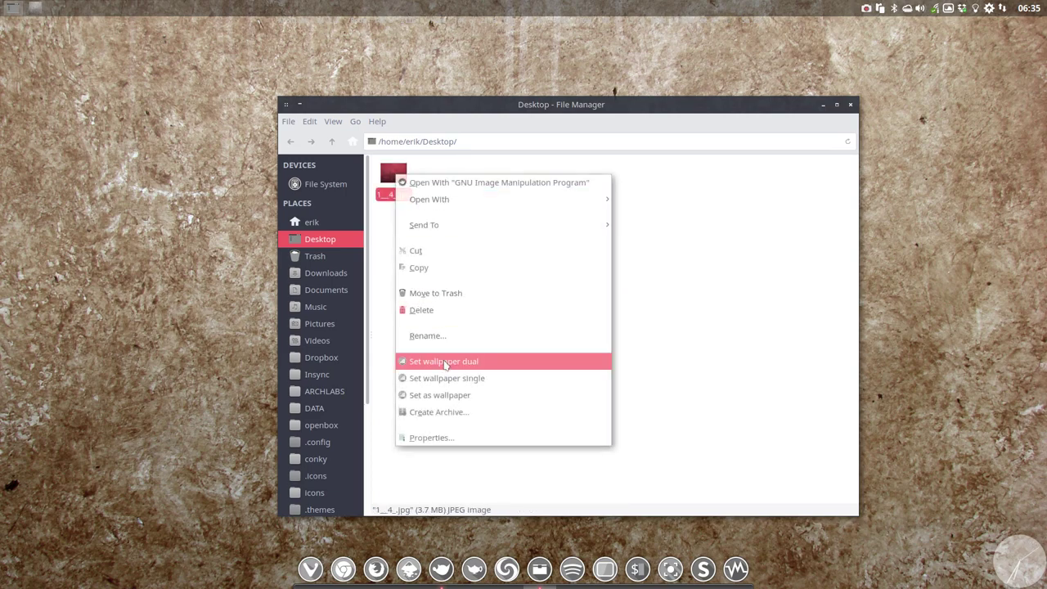
left_click(447, 380)
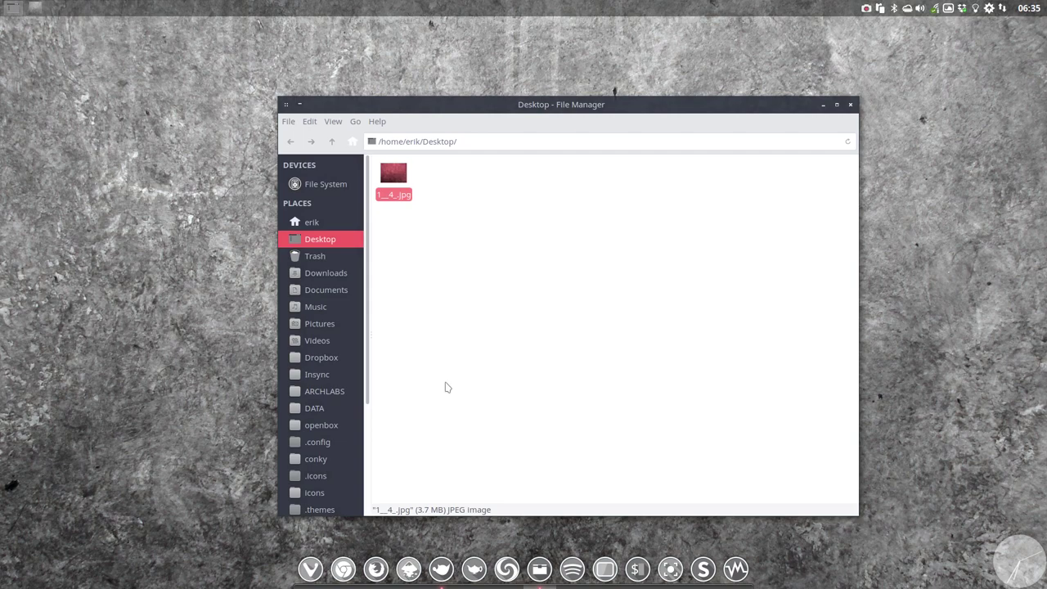
left_click_drag(545, 108, 1046, 496)
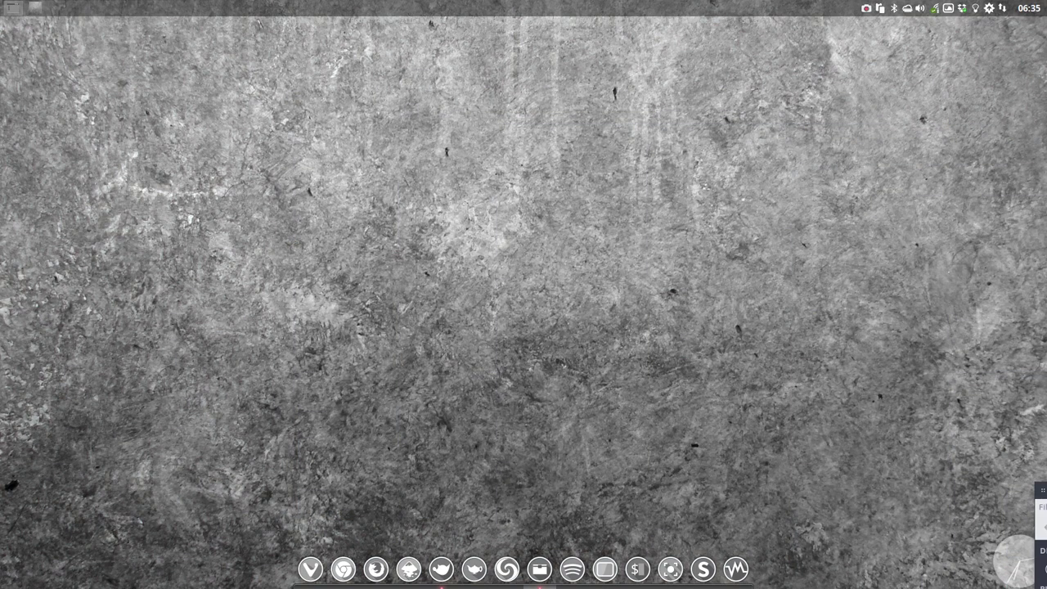
key("alt+F4")
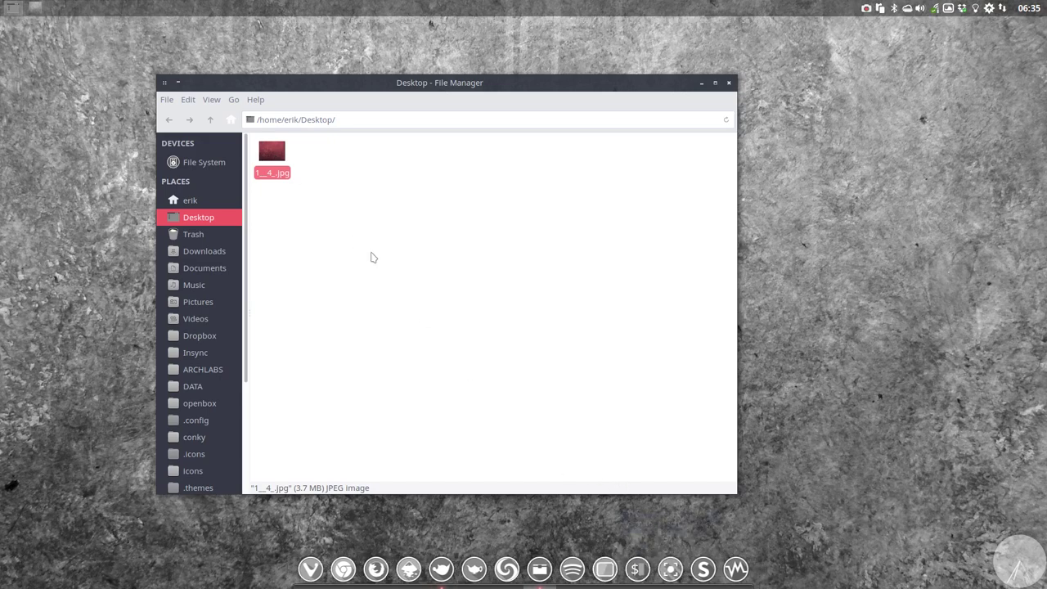
Restore GIMP, apply Brightness-Contrast with brightness -68, and overwrite 1__4_.jpg.
left_click(441, 568)
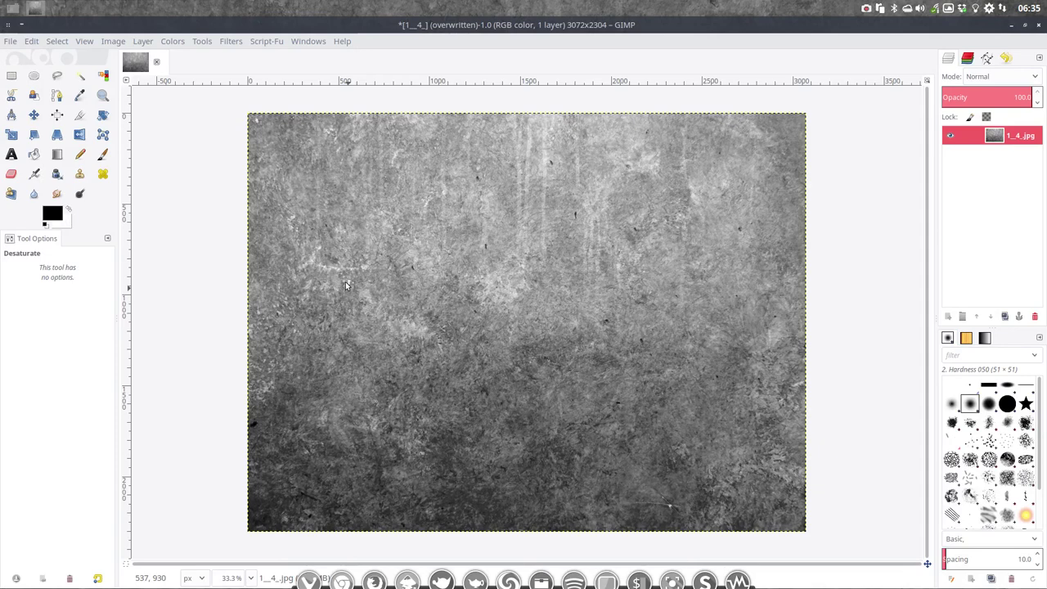
left_click(173, 41)
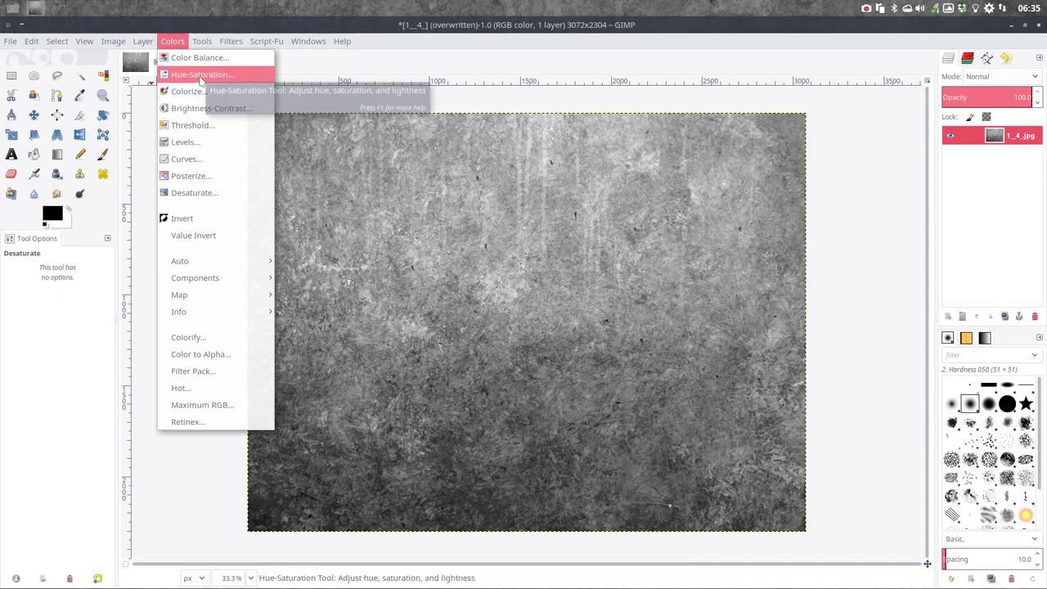
left_click(215, 108)
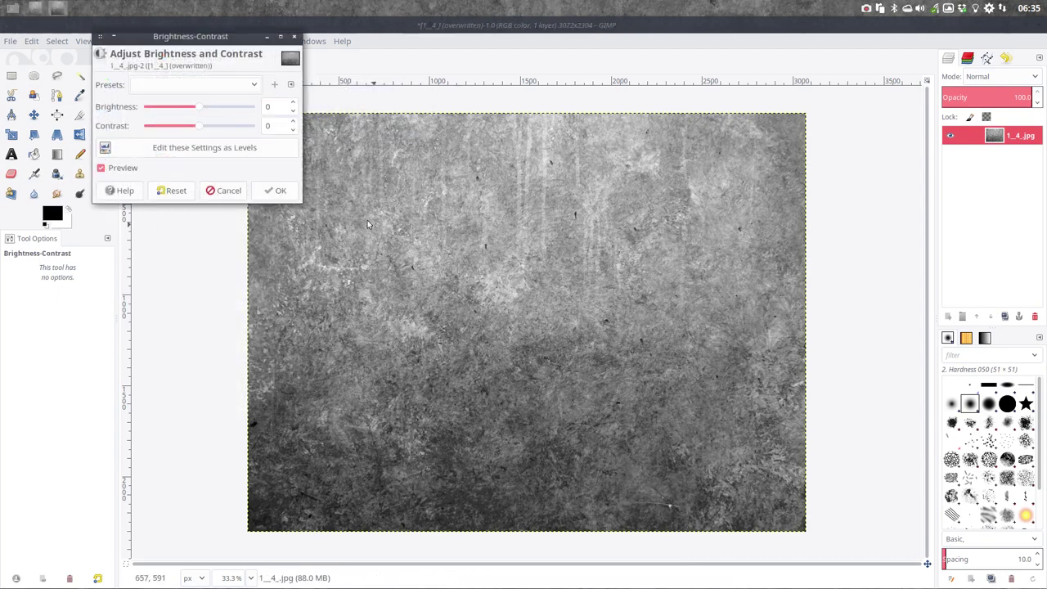
left_click_drag(217, 111, 174, 112)
left_click(274, 195)
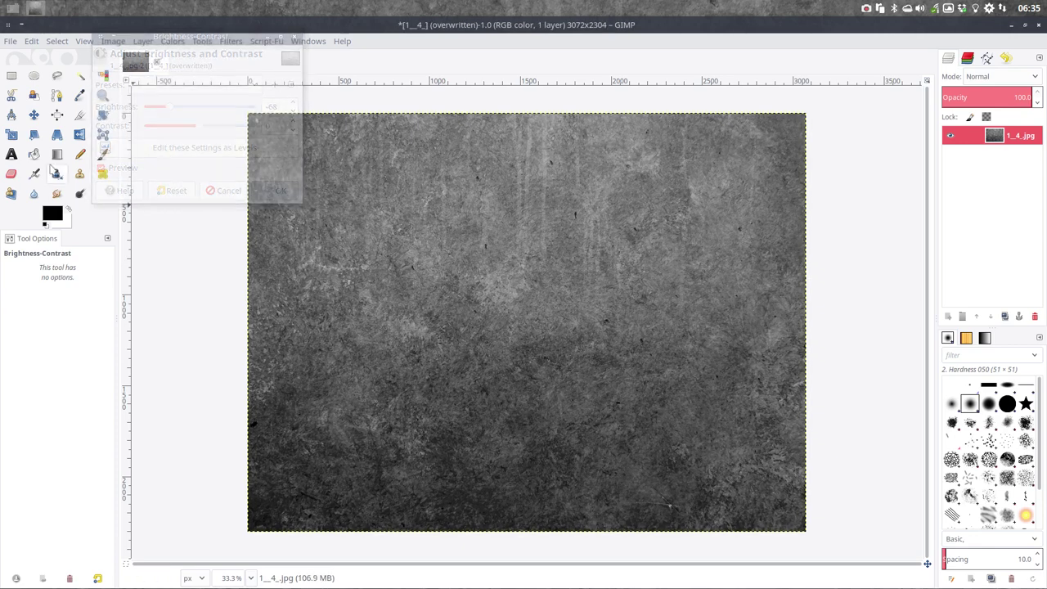
left_click(10, 40)
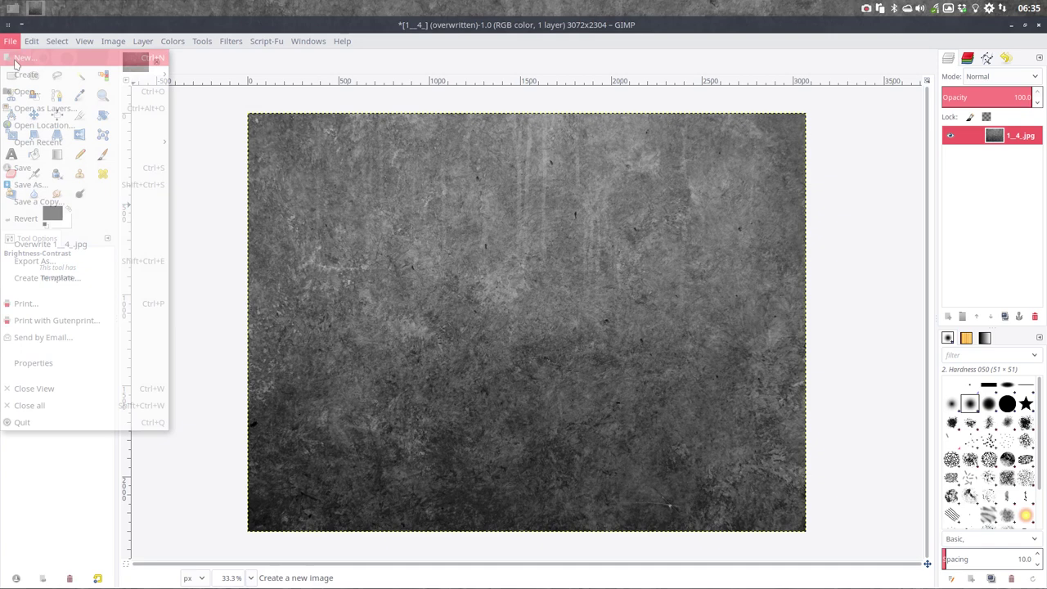
left_click(52, 248)
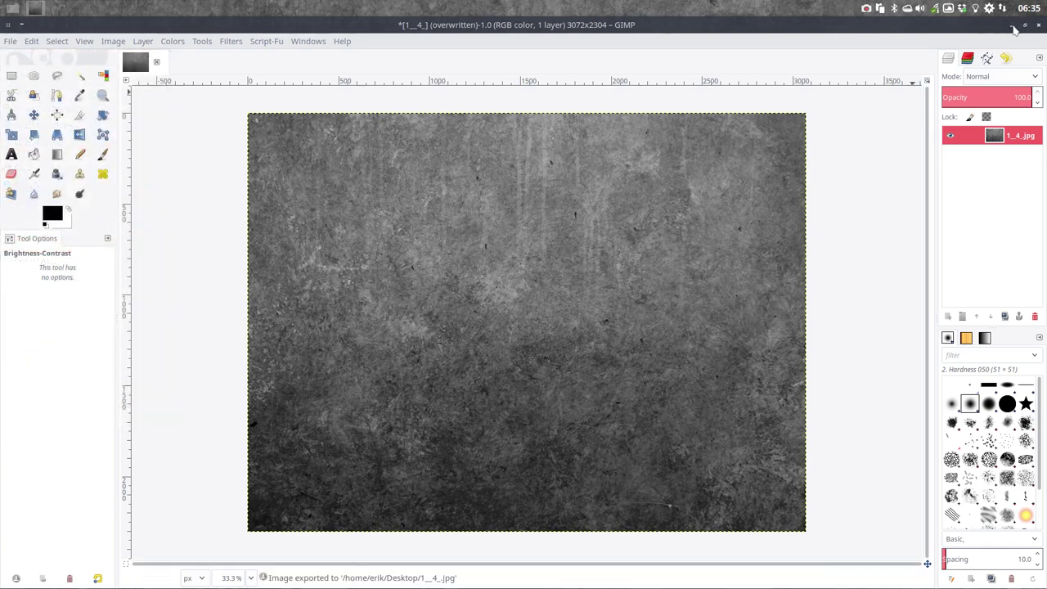
Set the darkened 1__4_.jpg as the single desktop wallpaper.
left_click(1012, 25)
right_click(276, 160)
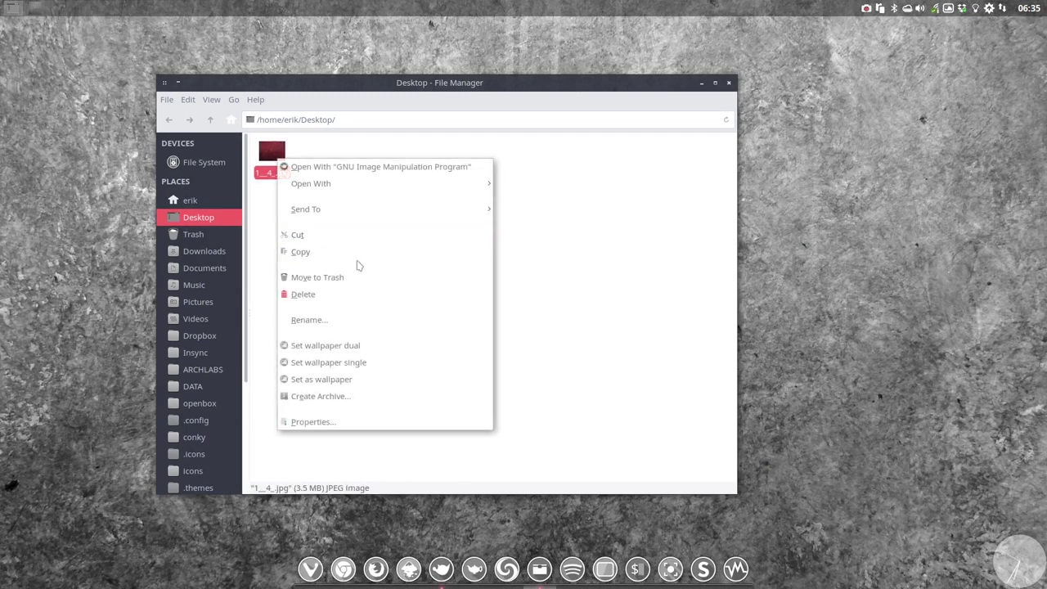
left_click(351, 362)
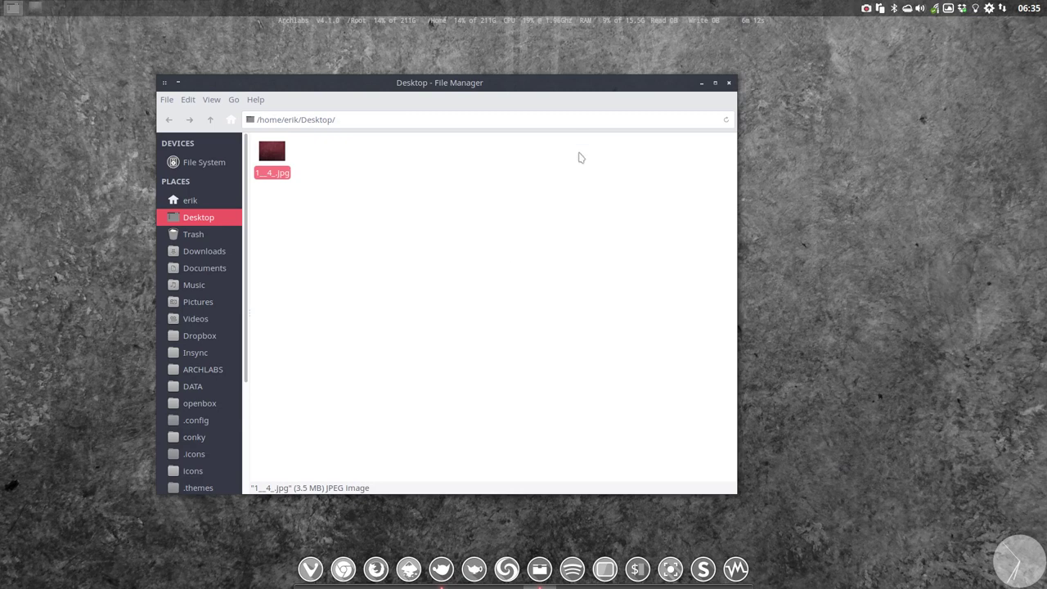
Reopen 1__4_.jpg in GIMP by dragging it onto the GIMP dock icon.
left_click_drag(580, 88, 668, 137)
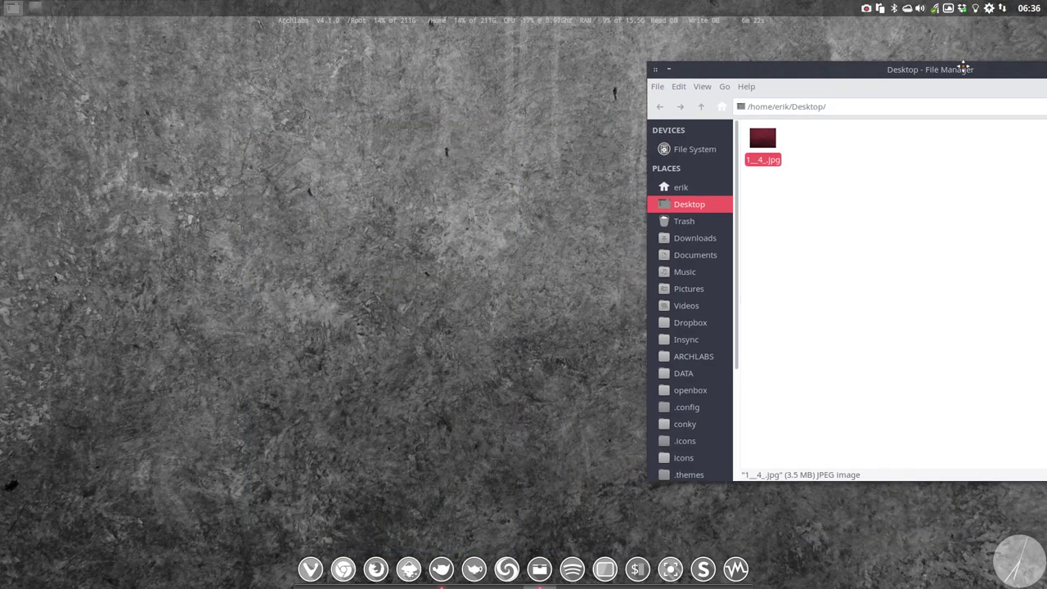
left_click_drag(960, 64, 517, 73)
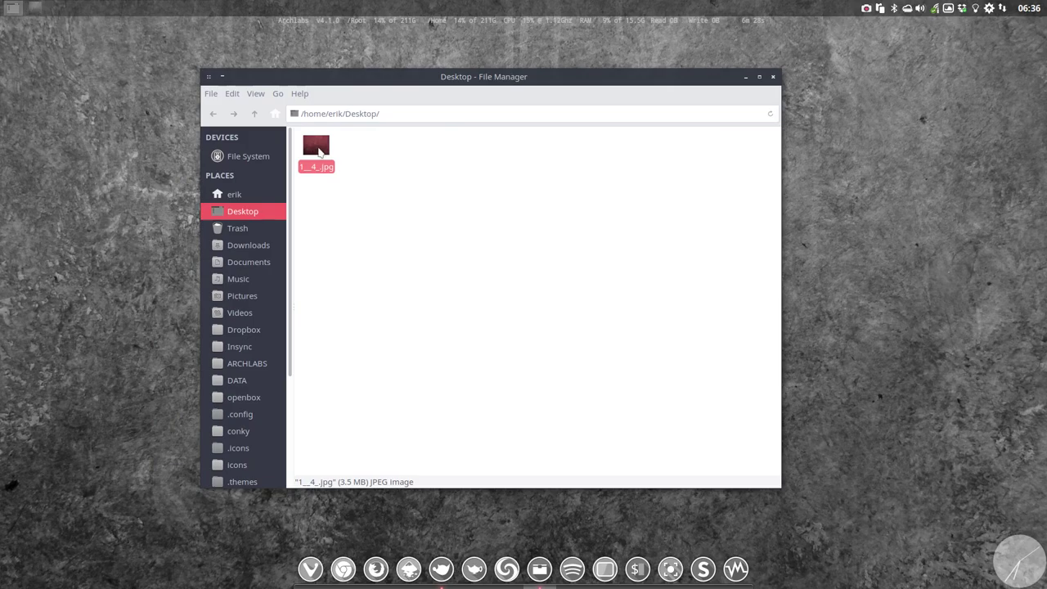
left_click_drag(319, 151, 409, 566)
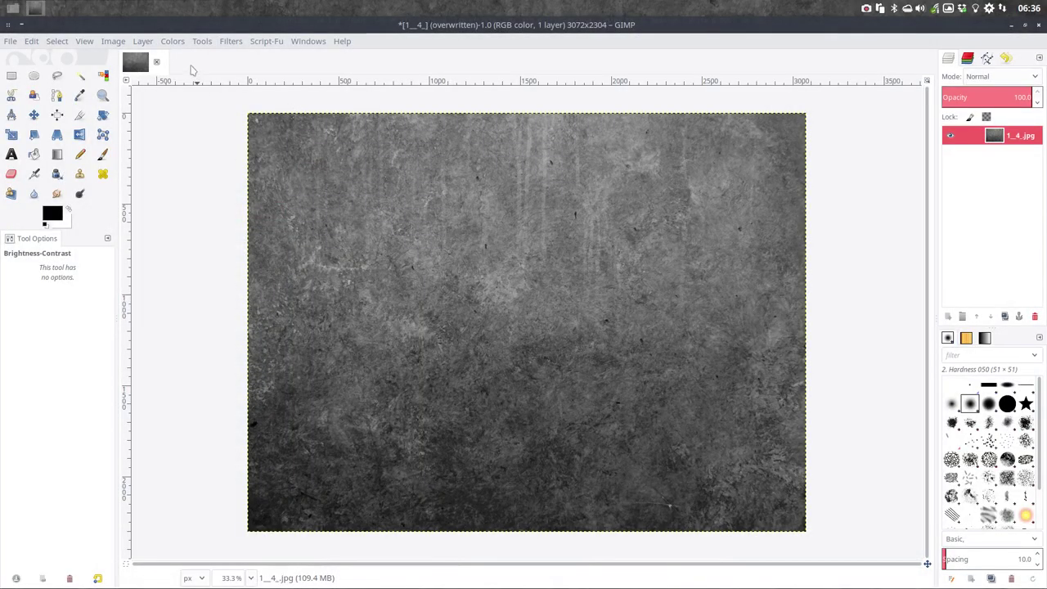
Apply Hue-Saturation with hue 124, lightness -74 and saturation -28.
left_click(174, 42)
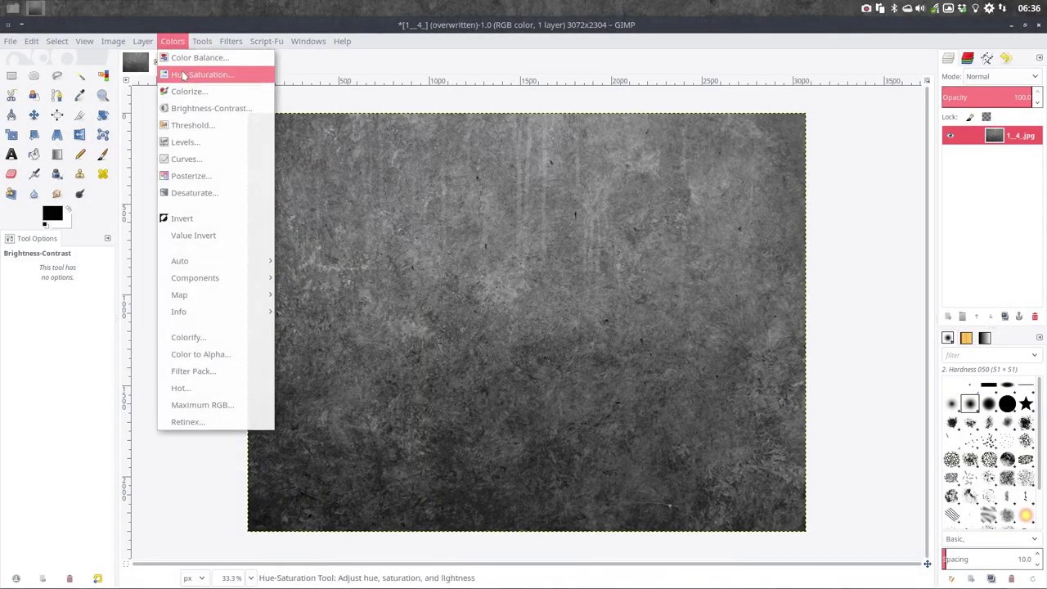
left_click(183, 75)
left_click_drag(185, 251, 160, 270)
left_click_drag(160, 291, 139, 273)
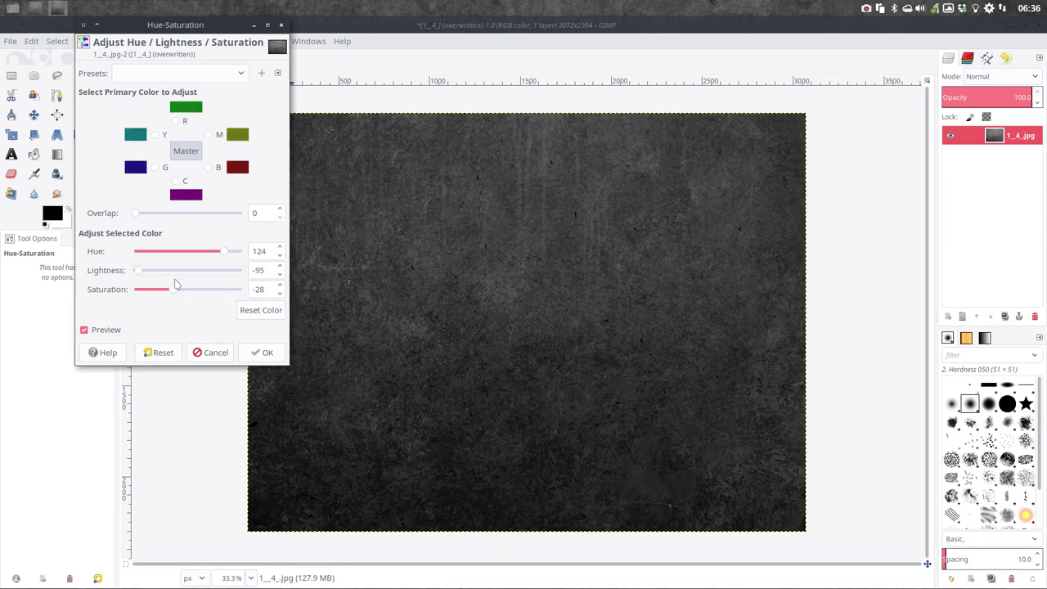
left_click_drag(142, 273, 150, 278)
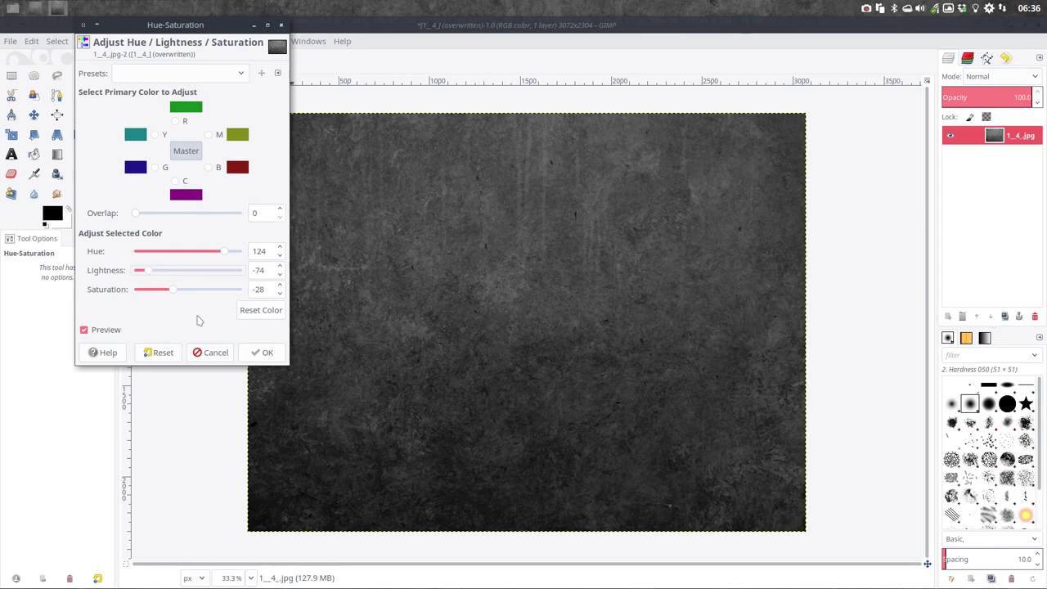
left_click(245, 353)
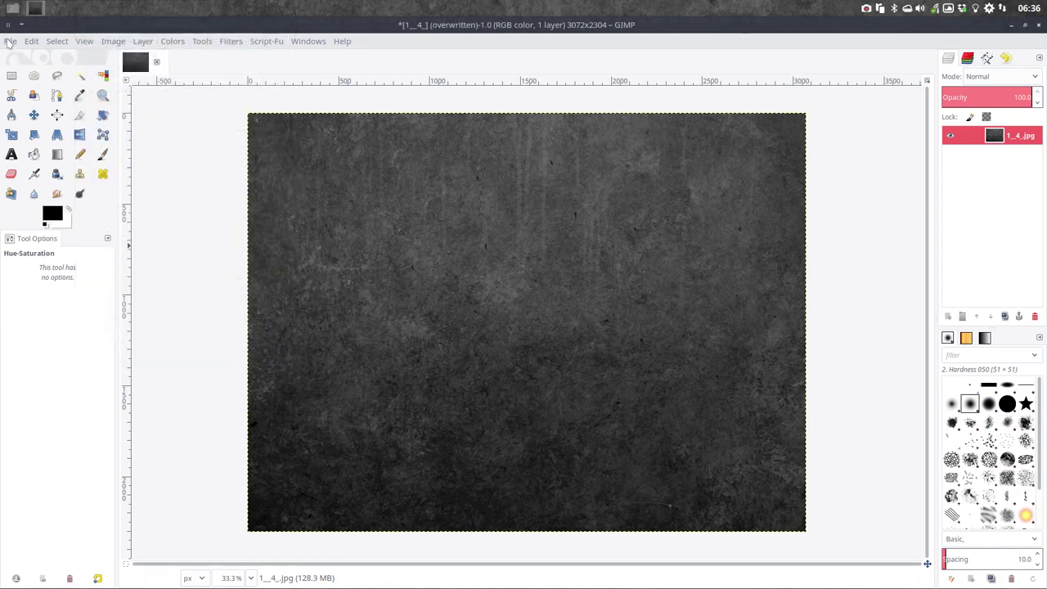
Overwrite 1__4_.jpg with the near-black version and minimize GIMP.
left_click(10, 41)
left_click(49, 243)
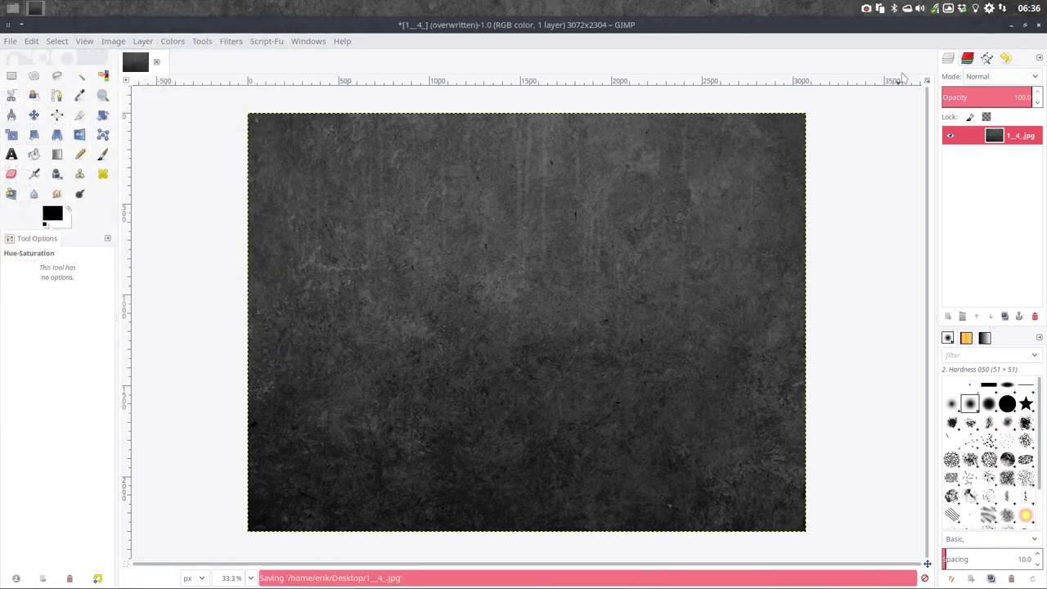
left_click(1012, 26)
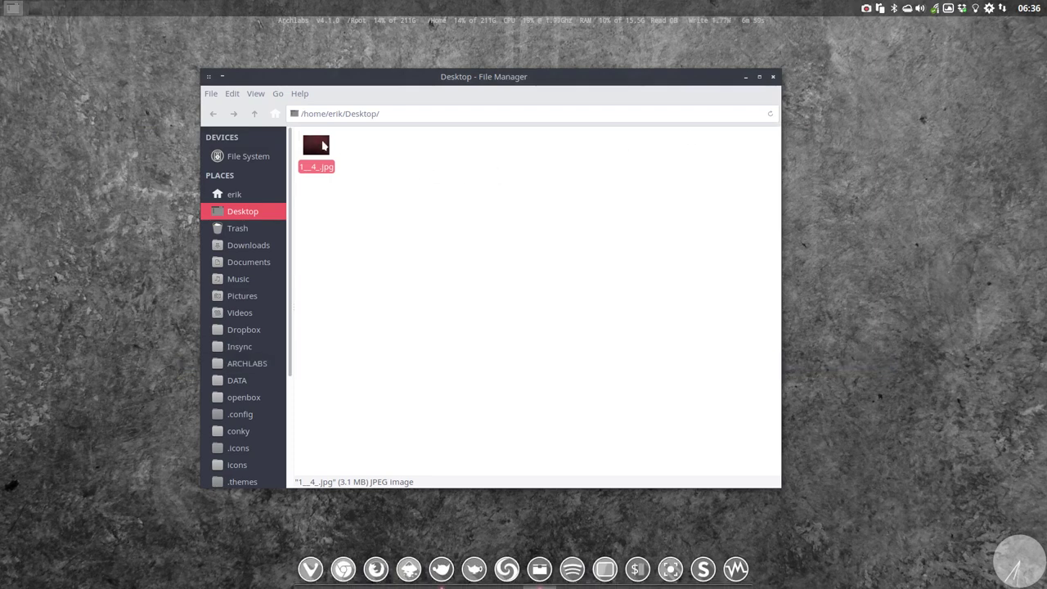
Apply 1__4_.jpg as the single desktop wallpaper, close File Manager, then open the screen recorder's options.
right_click(323, 145)
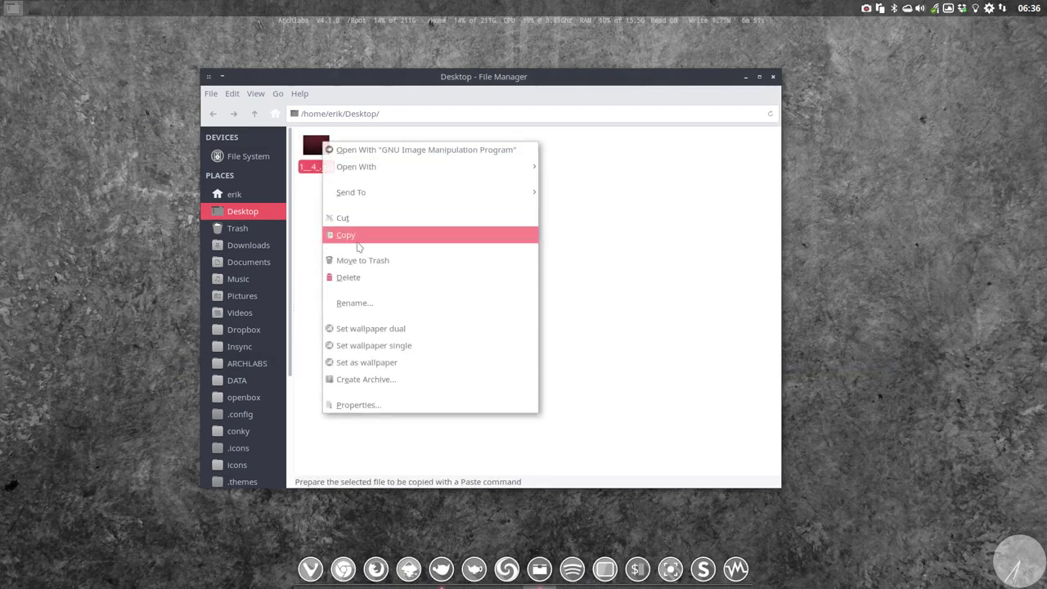
left_click(370, 346)
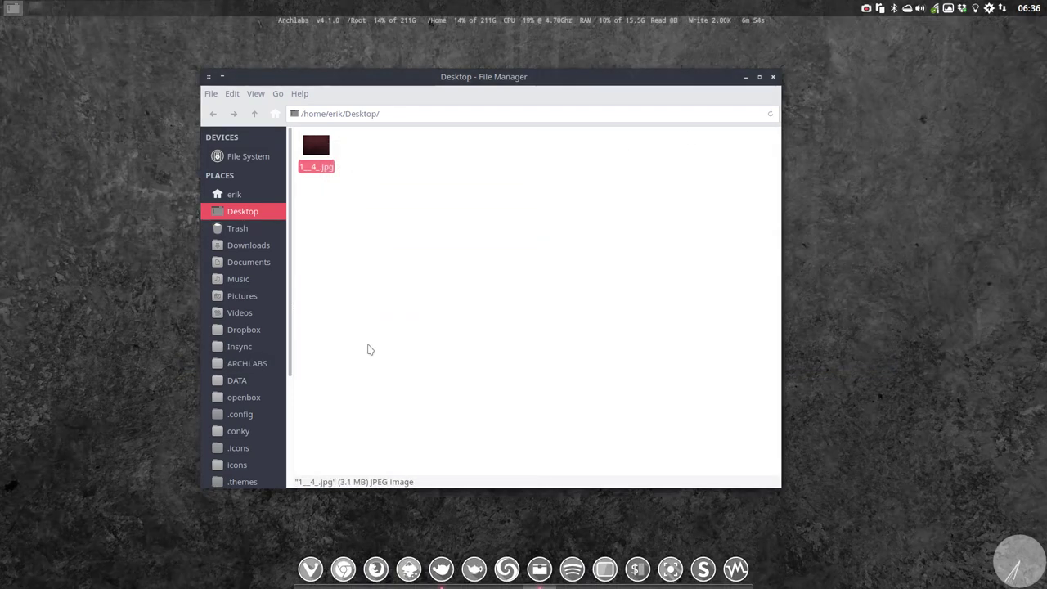
left_click(774, 78)
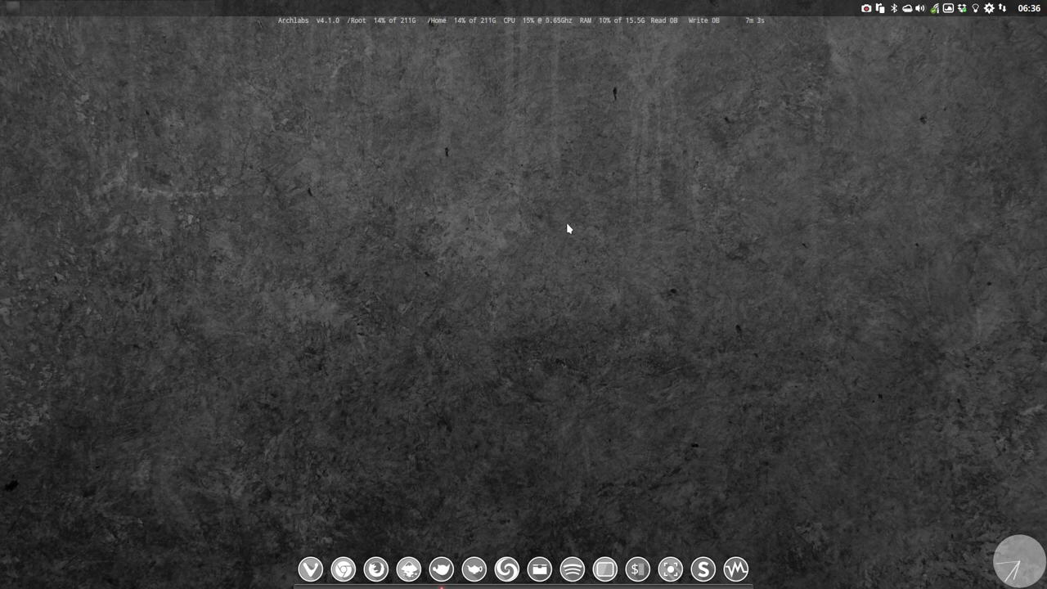
right_click(866, 10)
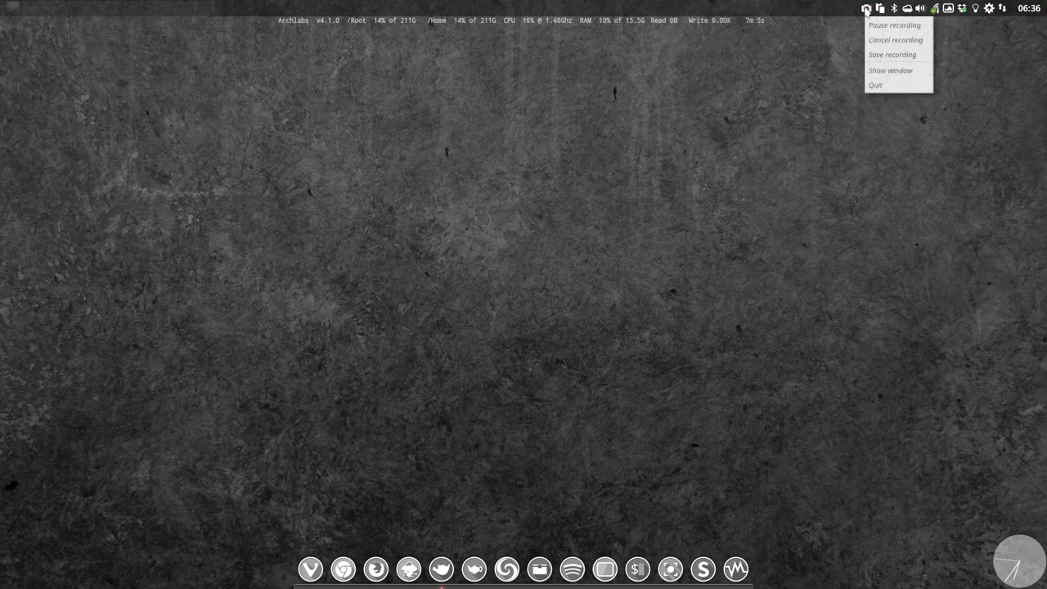